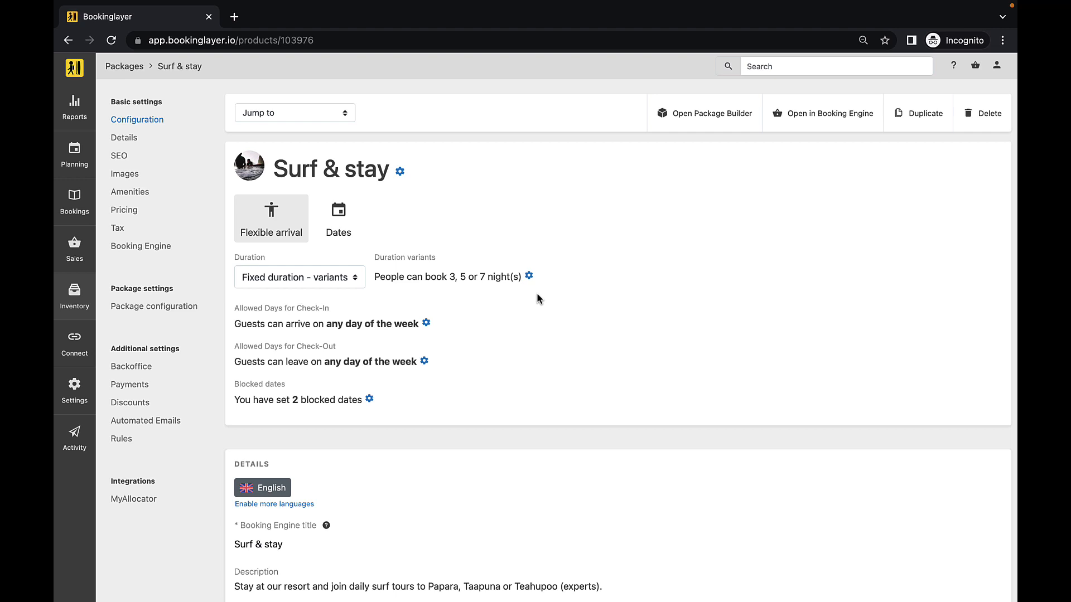
Step: Open the Package Builder for the Surf & stay package and review its base, optional, cross-selling and accommodation sections
left_click(676, 115)
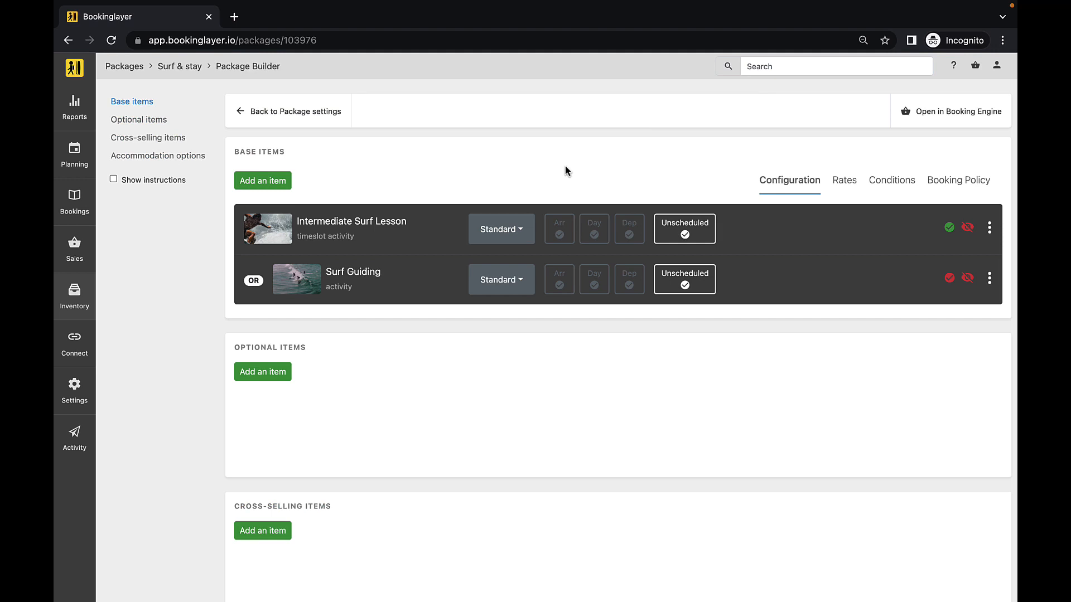
scroll(566, 170, "down", 3)
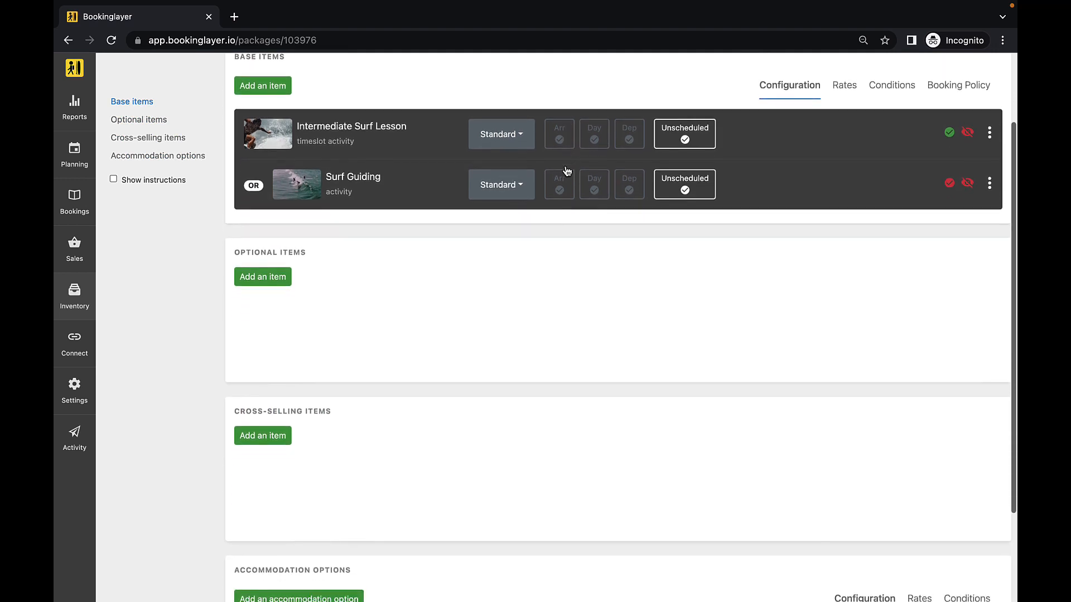
scroll(566, 170, "down", 1)
scroll(566, 170, "down", 3)
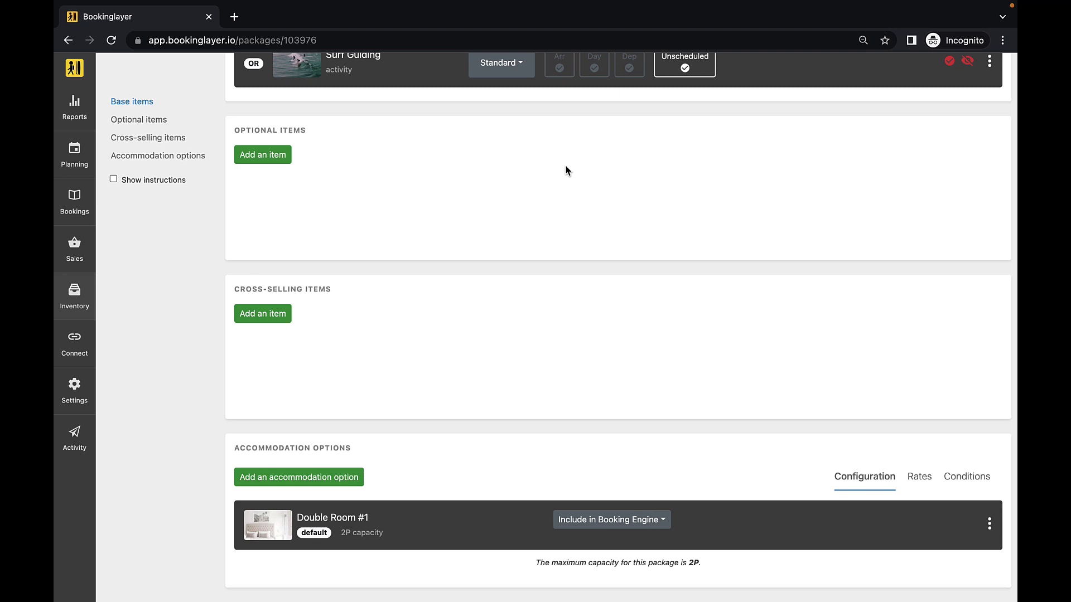
scroll(566, 170, "up", 7)
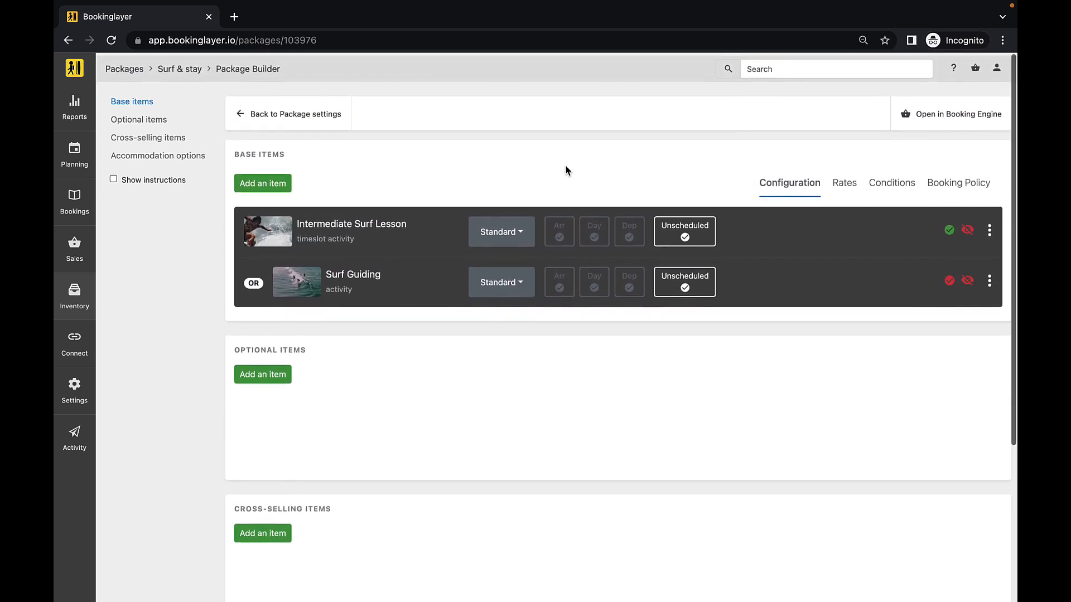
Step: Add the Breakfast service to the package's base items
left_click(287, 179)
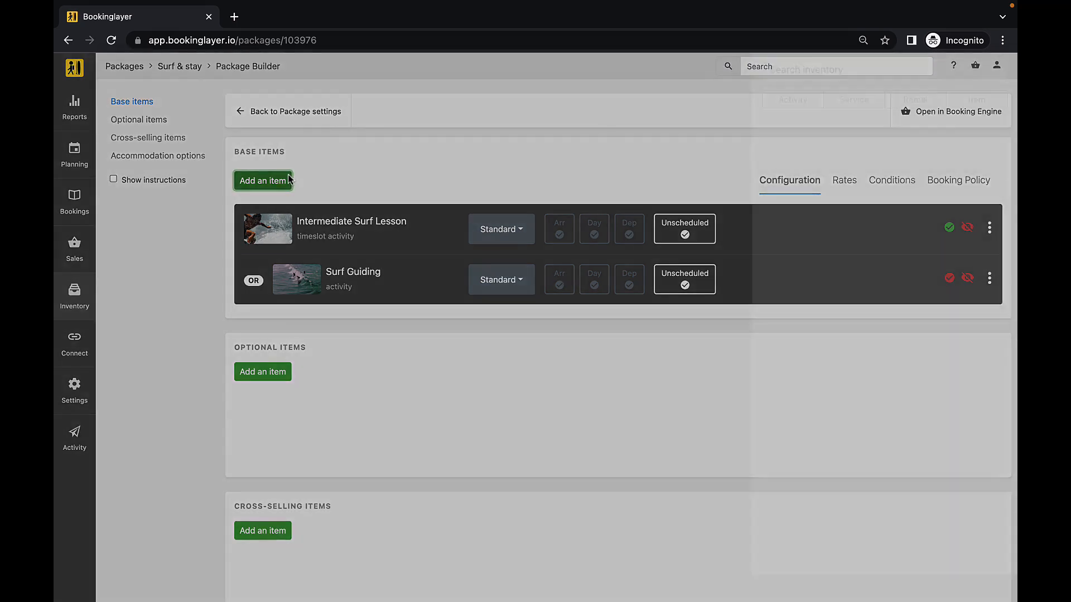
left_click(853, 128)
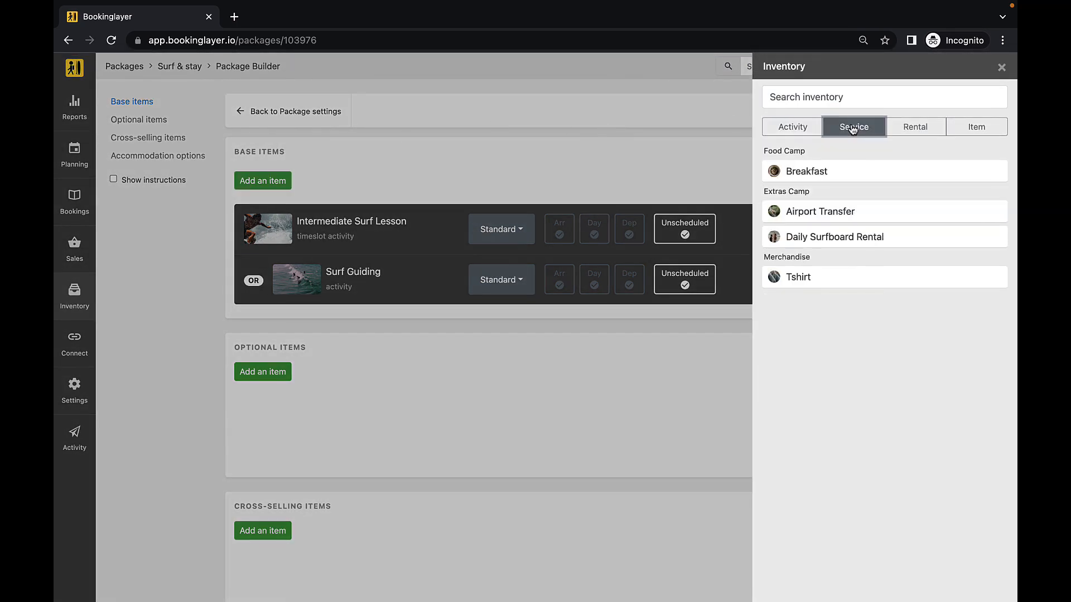
left_click(847, 163)
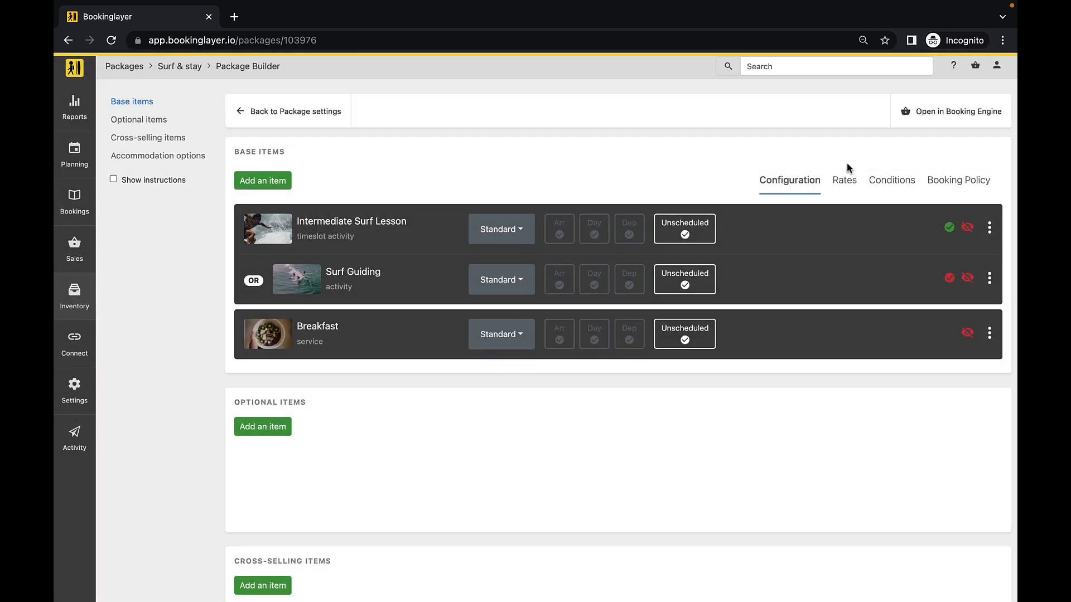
Step: Add the Snorkeling activity to the package's optional items
scroll(608, 337, "down", 2)
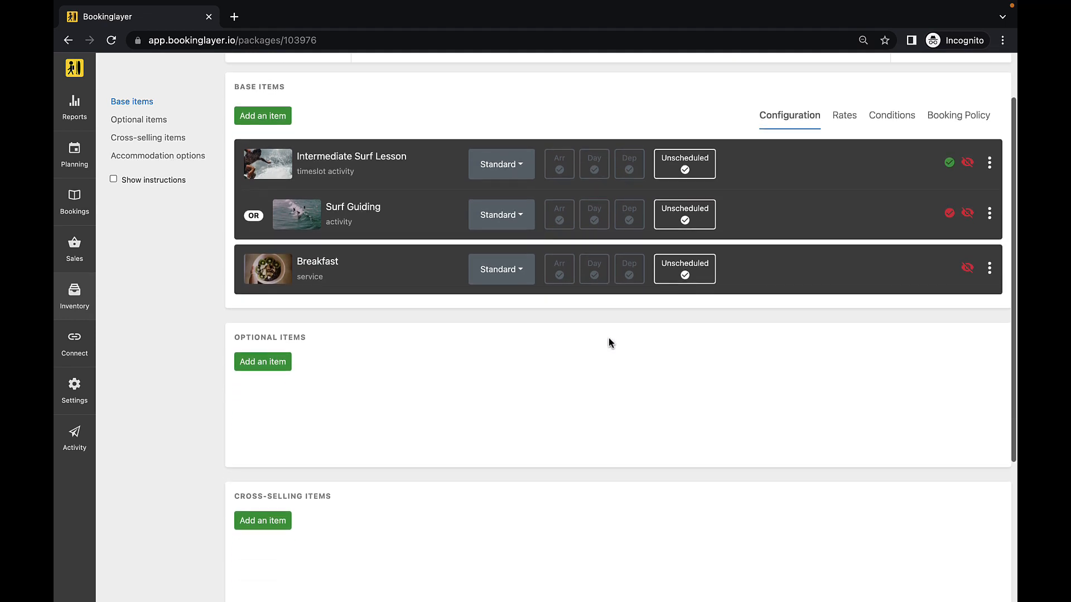
left_click(270, 336)
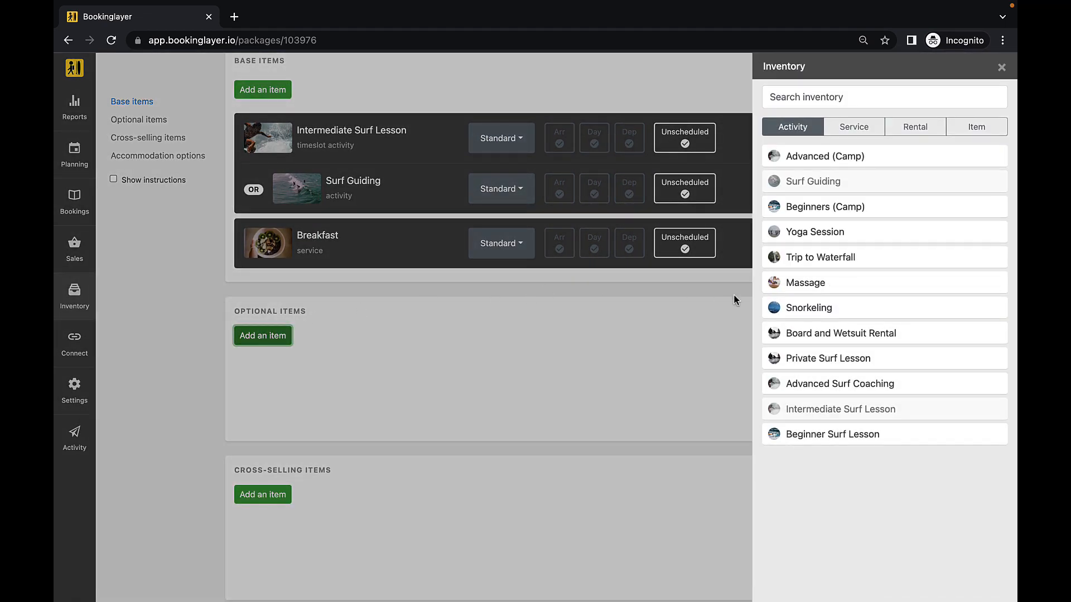
left_click(777, 306)
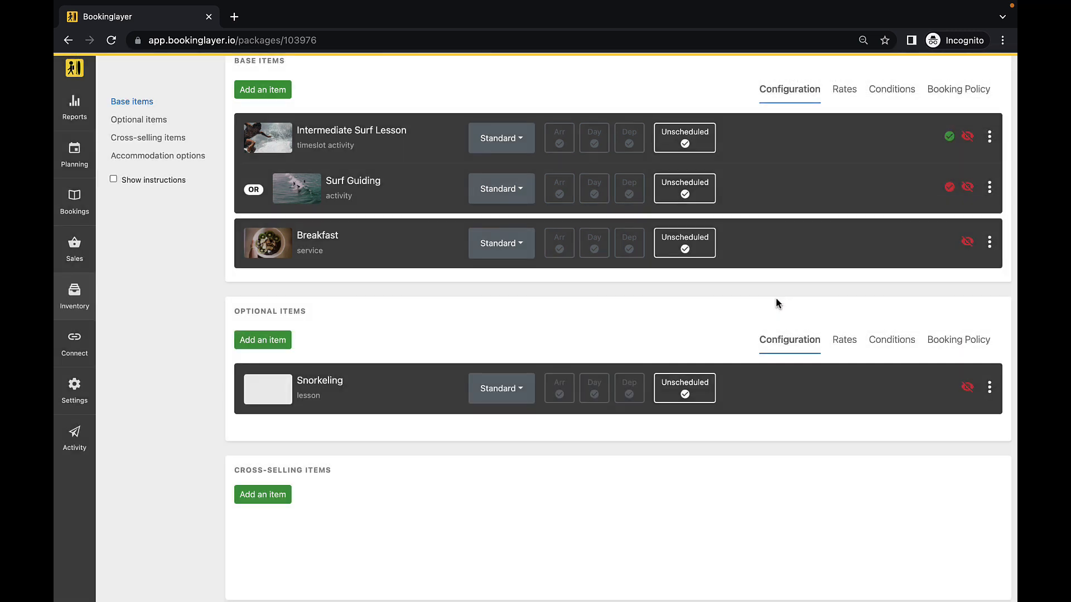
Step: Add the Daily Surfboard Rental service to the package's cross-selling items
scroll(559, 431, "down", 3)
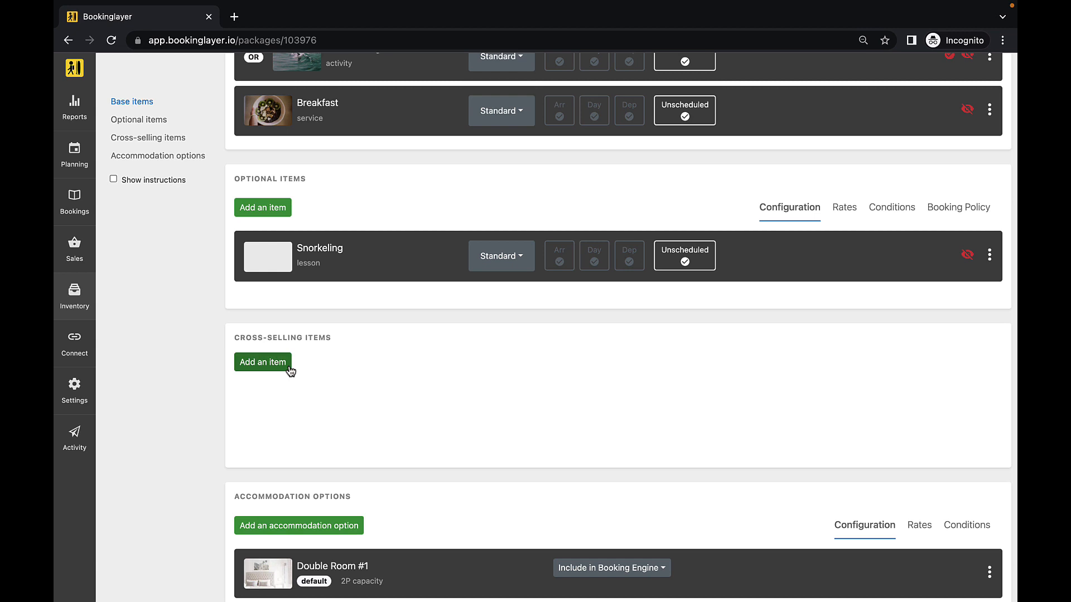
left_click(290, 371)
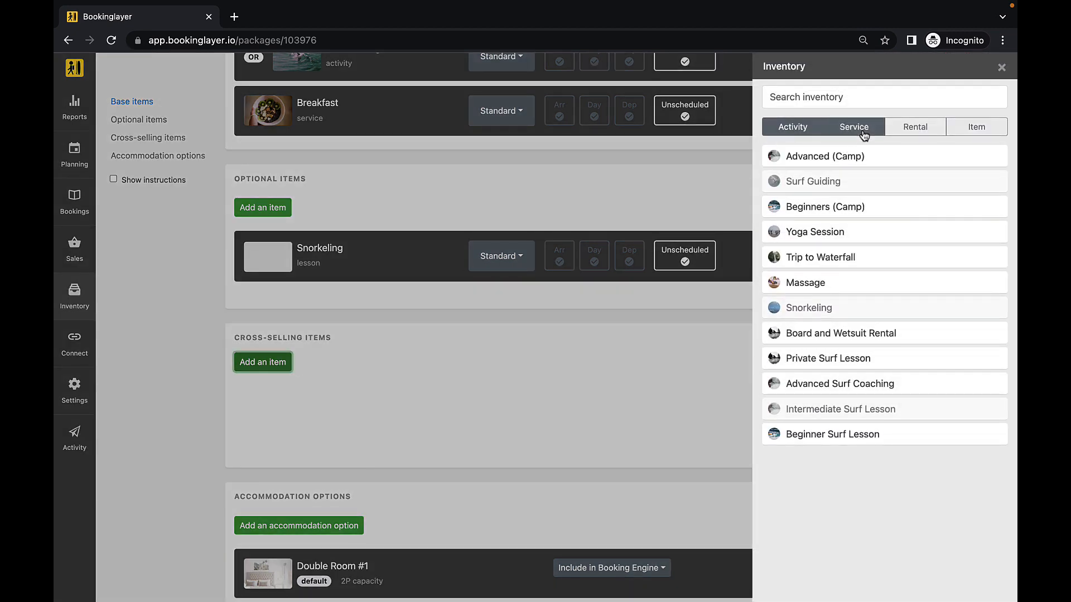
left_click(862, 131)
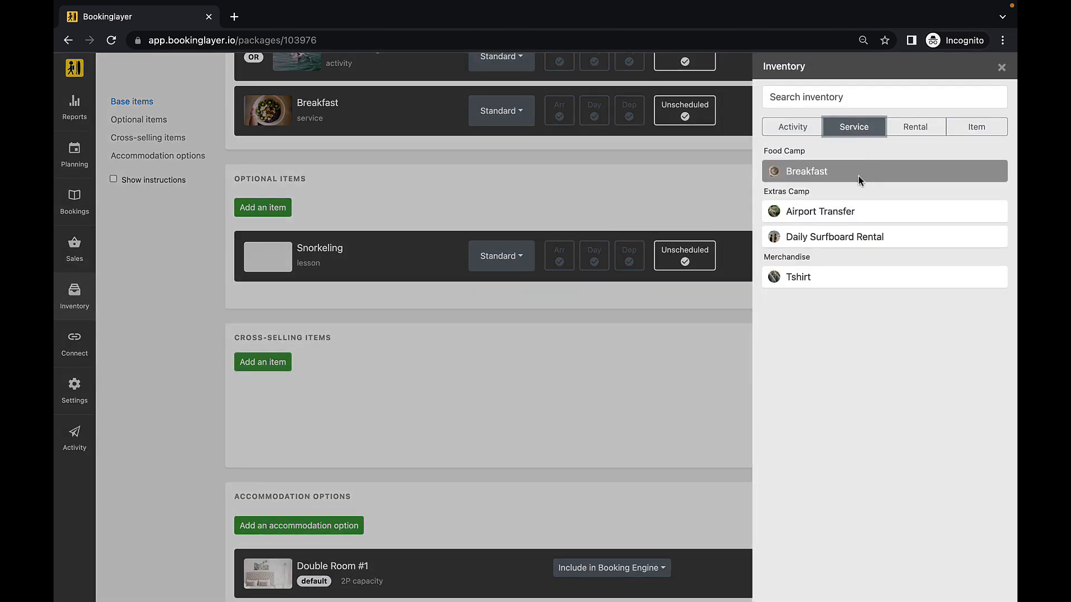
left_click(829, 237)
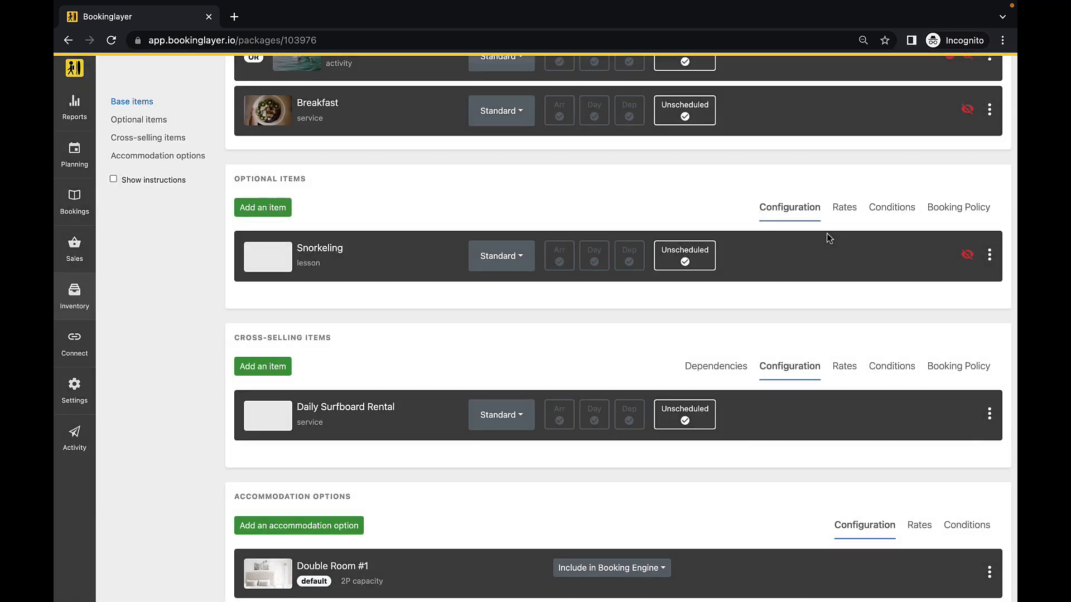
Step: Make the Daily Surfboard Rental cross-sell depend on Surf Guiding with an OR dependency and save the changes
left_click(704, 368)
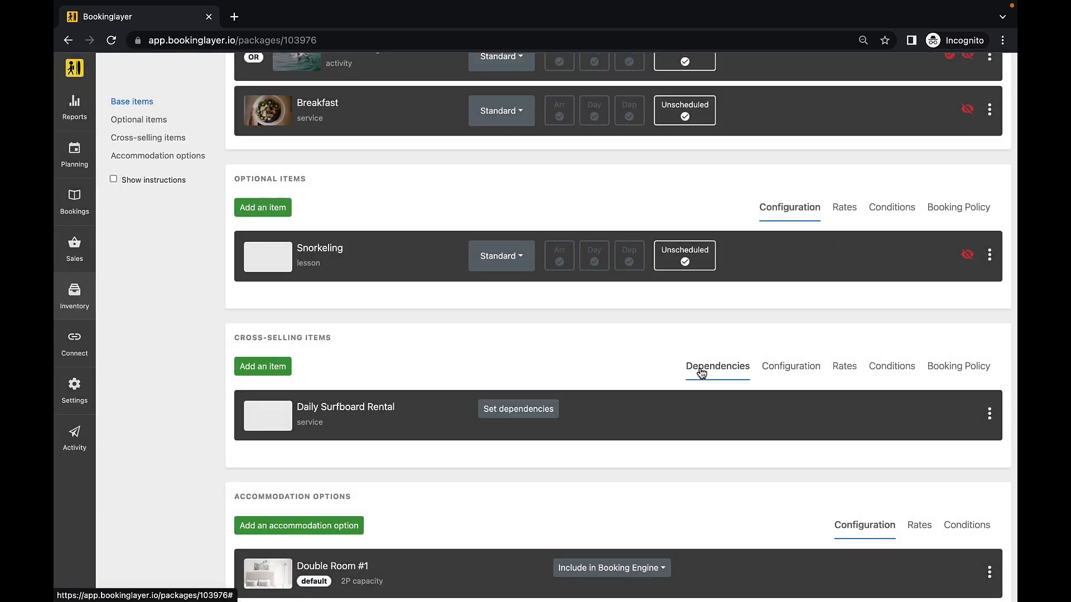
left_click(543, 411)
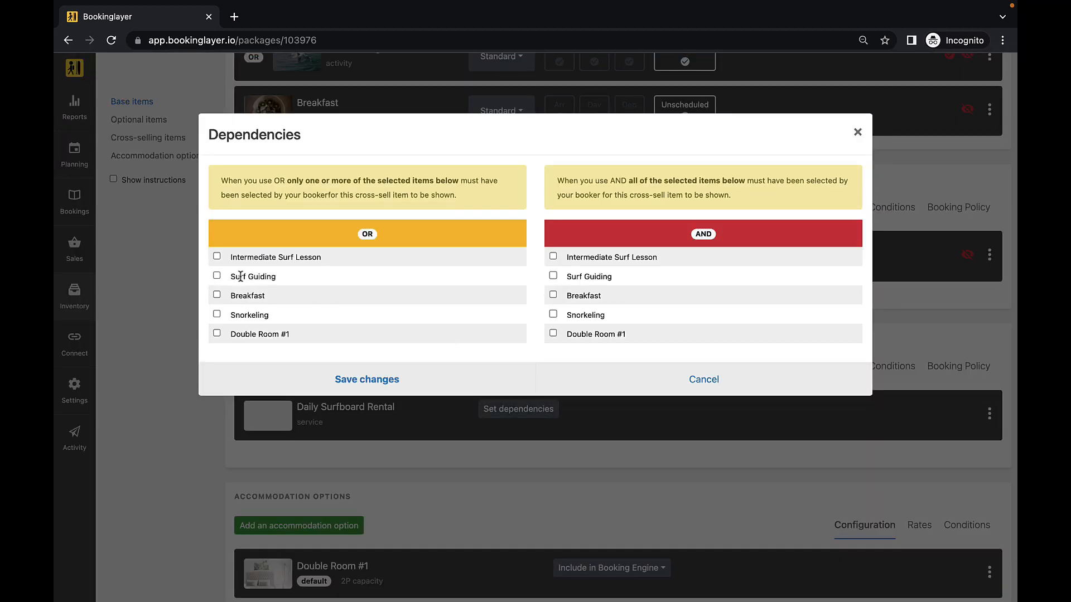
left_click(217, 276)
left_click(373, 381)
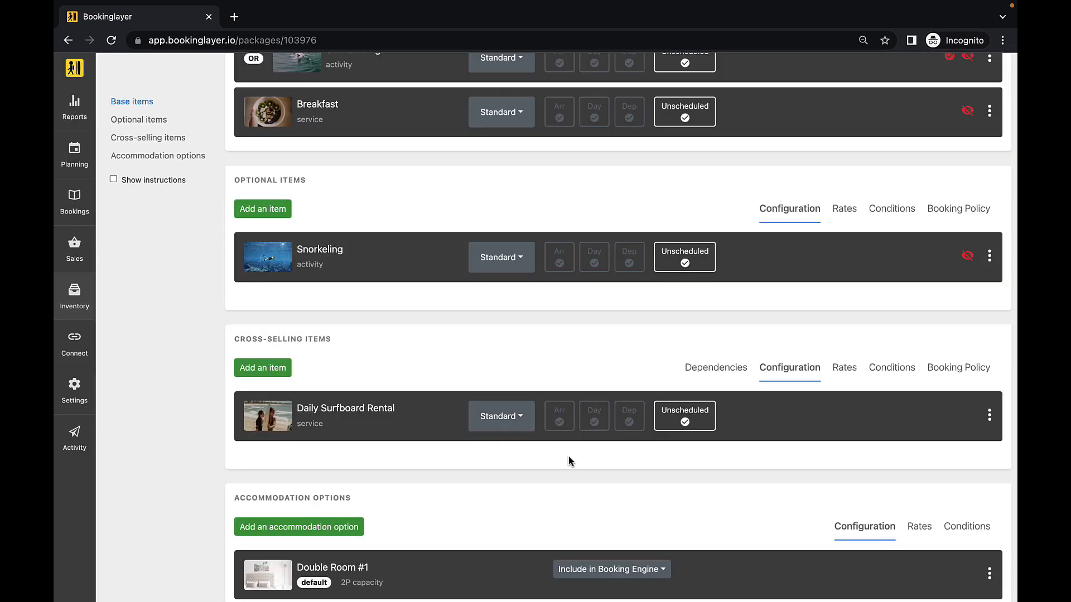
Step: Add Double Room #2, Double Room #3 and Deluxe Double Room as accommodation options, and close the inventory
scroll(568, 456, "down", 2)
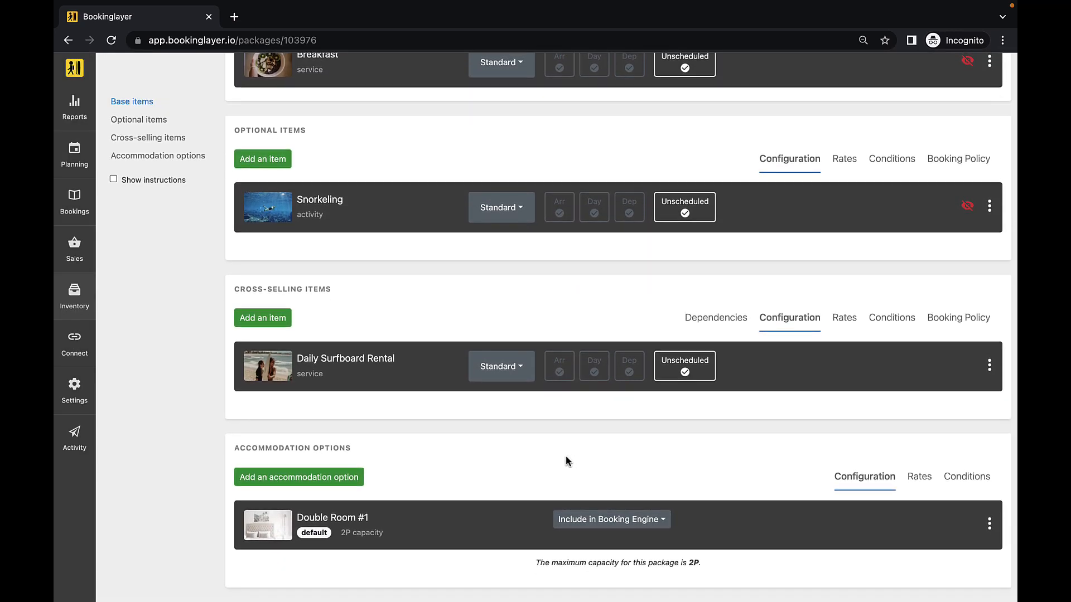
left_click(344, 474)
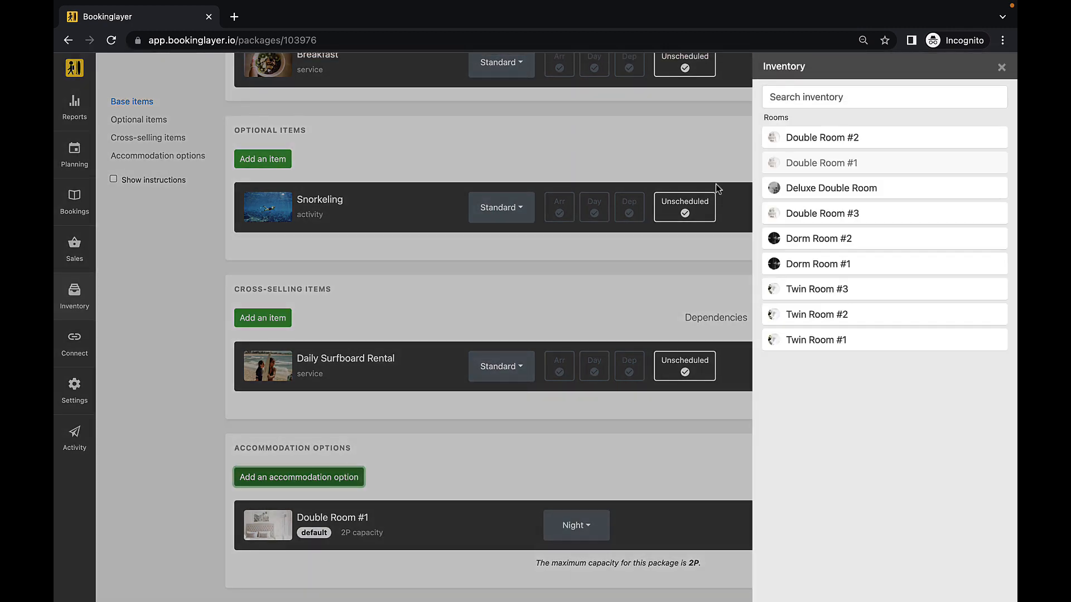
left_click_drag(826, 138, 831, 138)
left_click(823, 211)
left_click(823, 193)
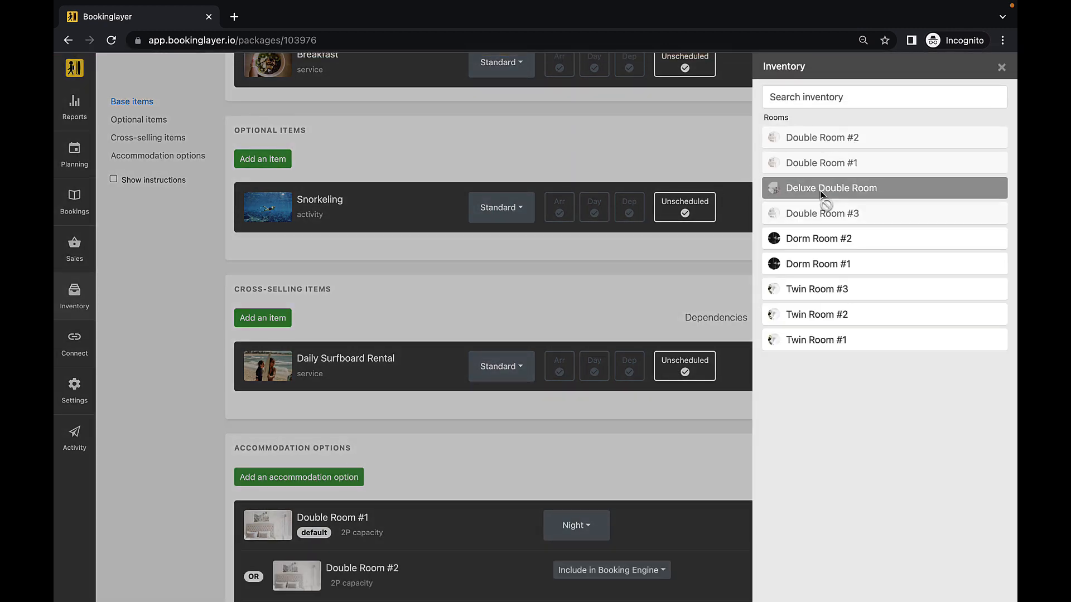
left_click(1002, 68)
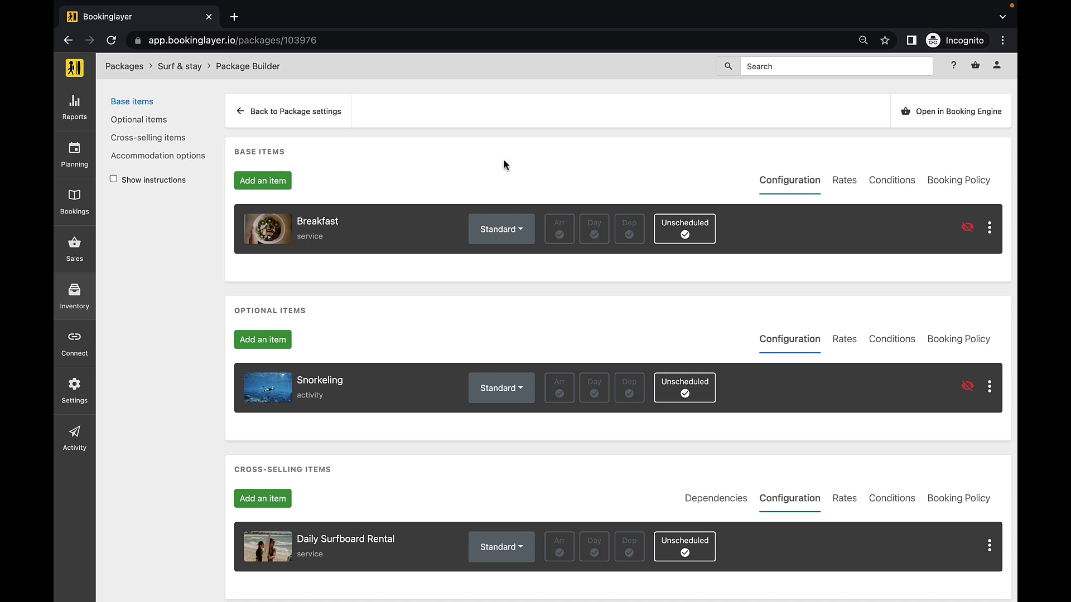
Step: Add Intermediate Surf Lesson to the base items and turn it into a group with Surf Guiding as the alternative
left_click(284, 180)
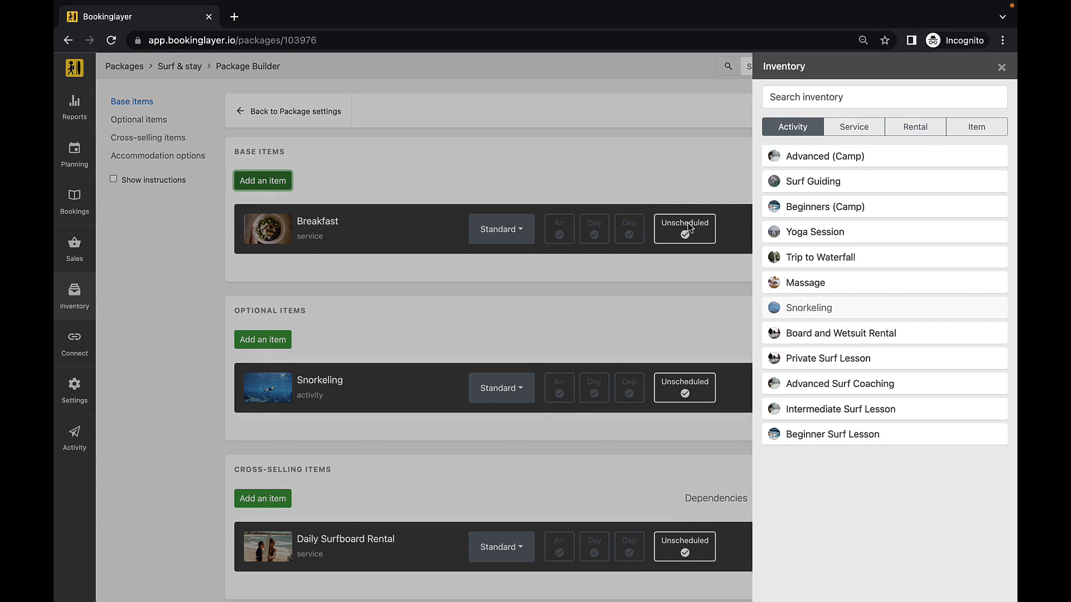
left_click(862, 408)
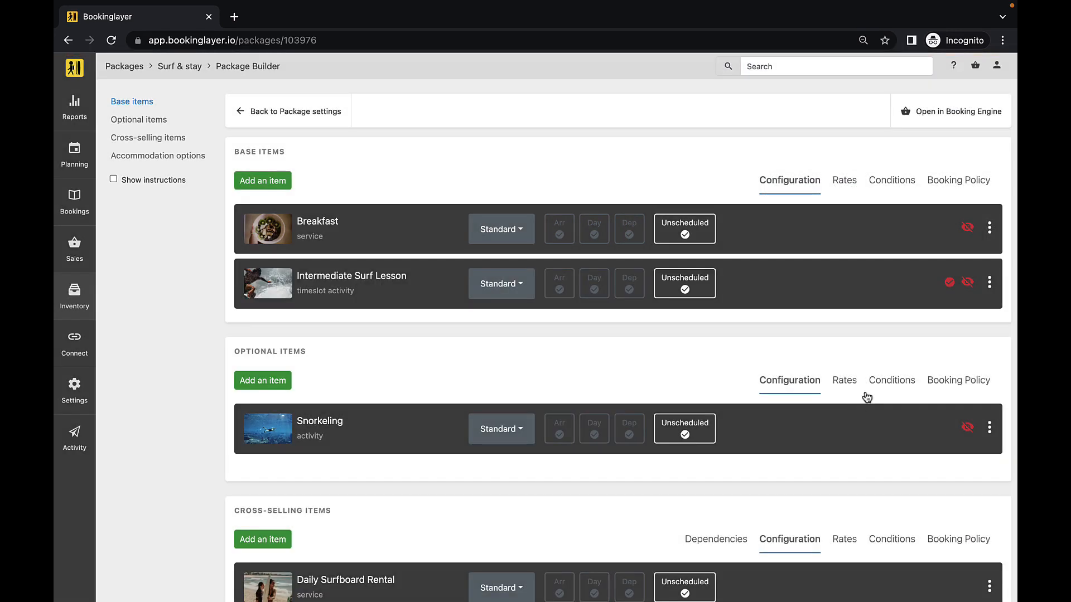
left_click(989, 283)
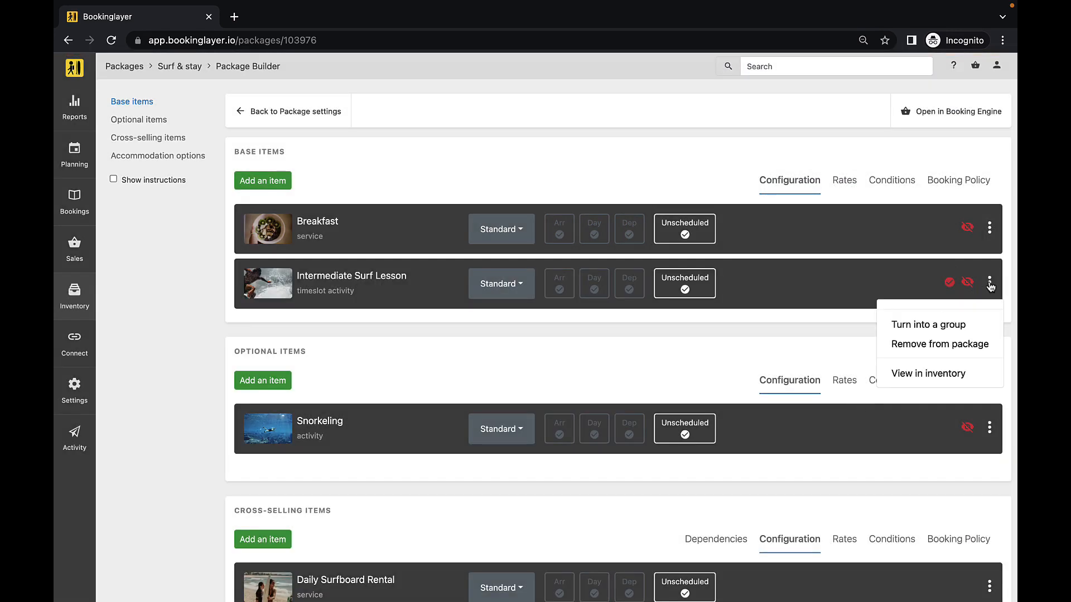
left_click(928, 325)
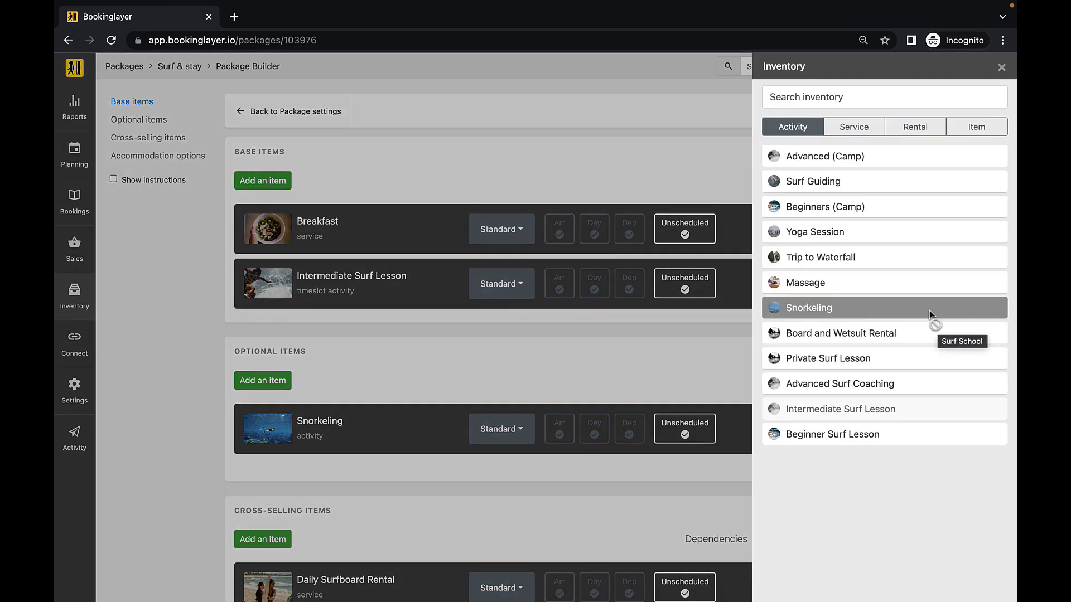
left_click(870, 188)
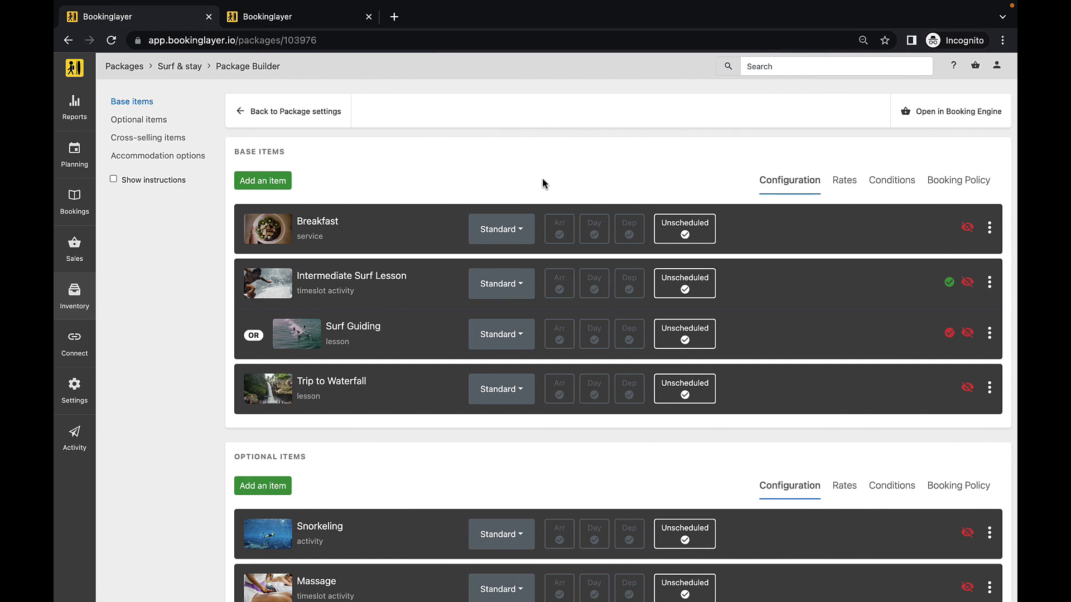
Step: Schedule Breakfast for Day and Dep, and schedule both Intermediate Surf Lesson and Surf Guiding for Day, keeping the Standard date configuration
left_click(512, 226)
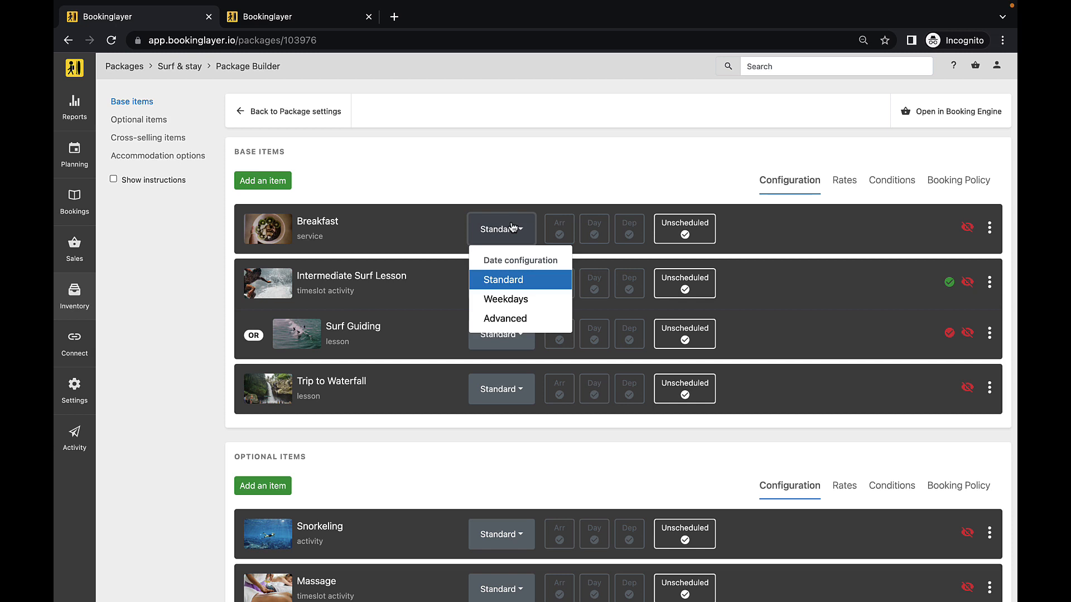
left_click(570, 183)
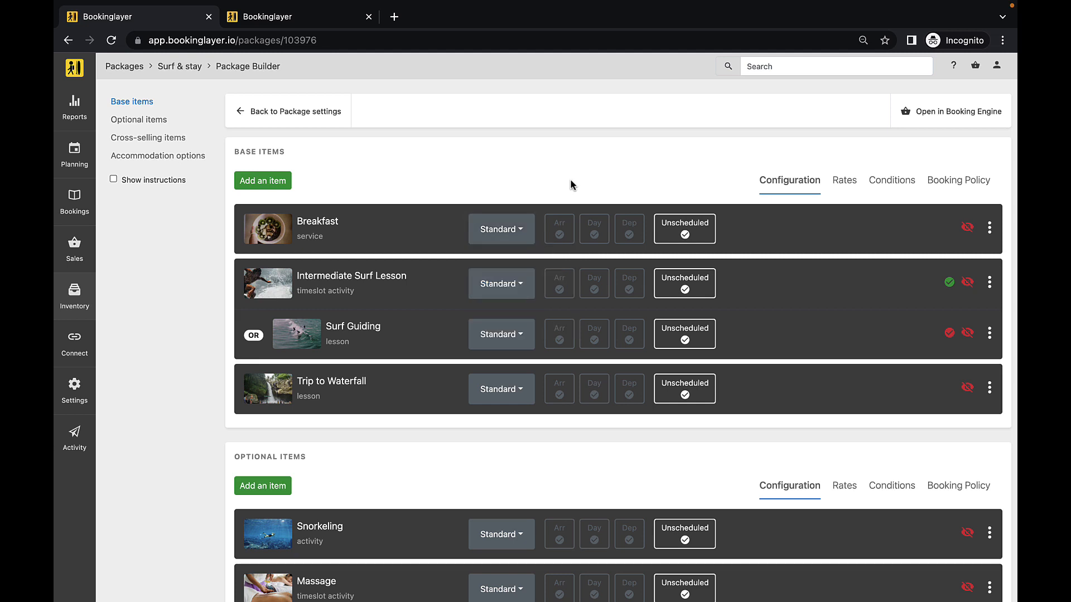
left_click(594, 229)
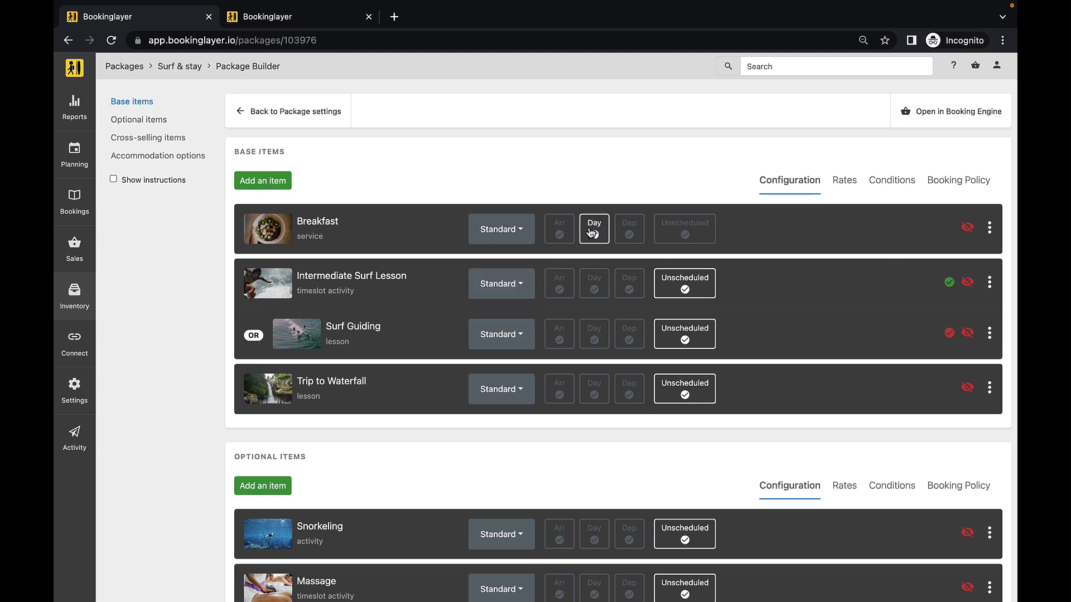
left_click(627, 231)
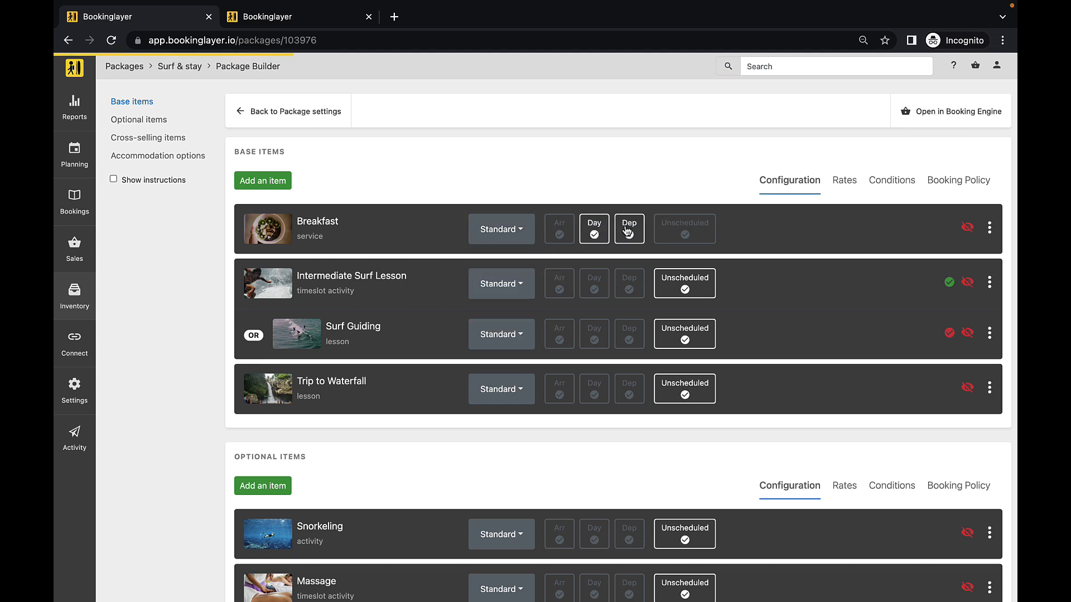
left_click(593, 285)
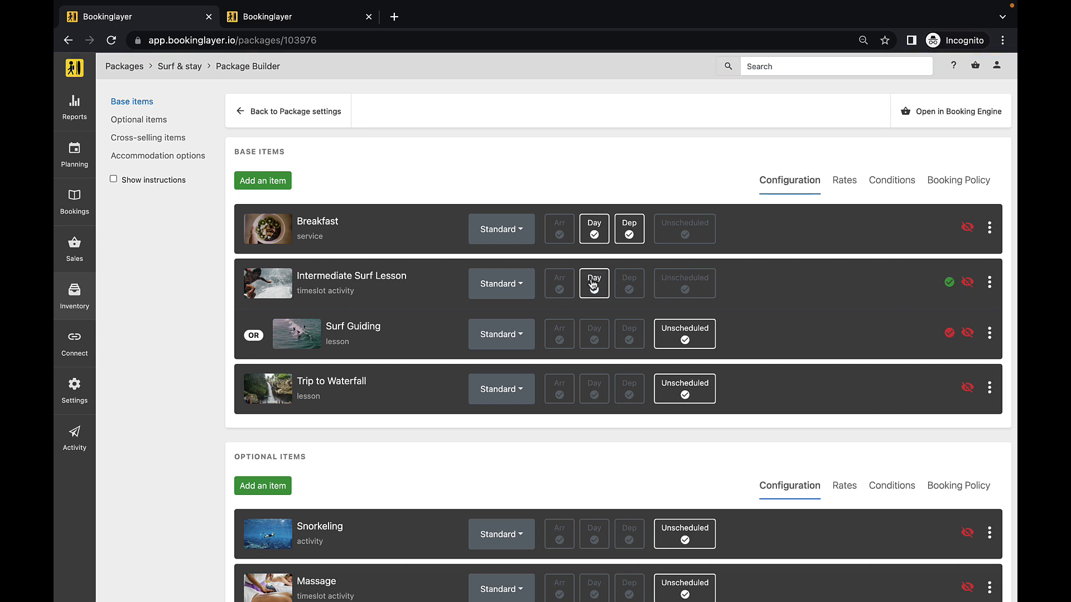
left_click(592, 339)
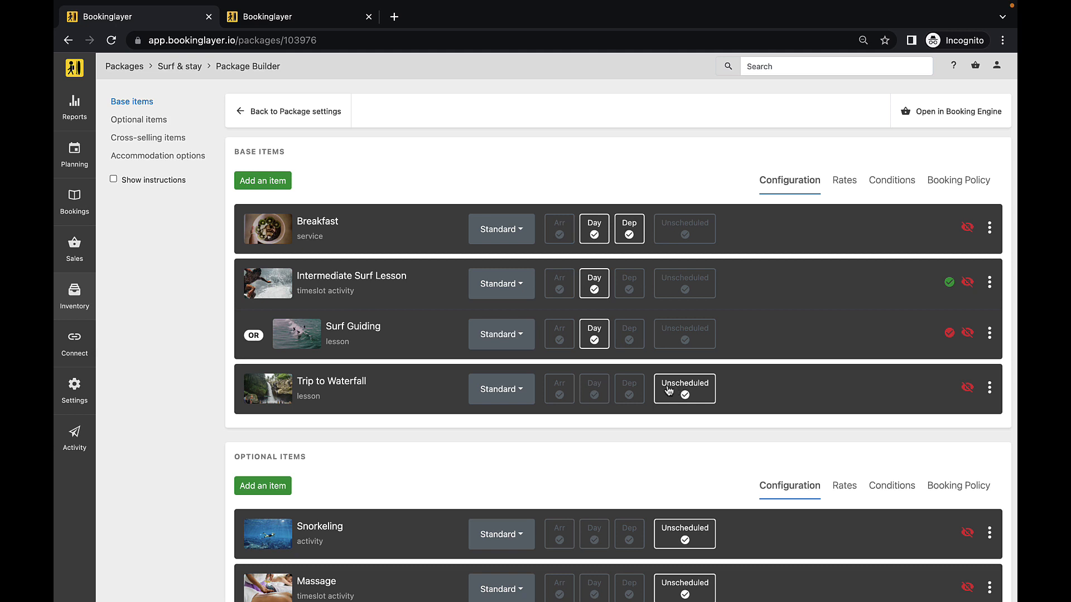
Step: Switch the Trip to Waterfall base item to the Weekdays date configuration and schedule it for Tuesday
left_click(519, 391)
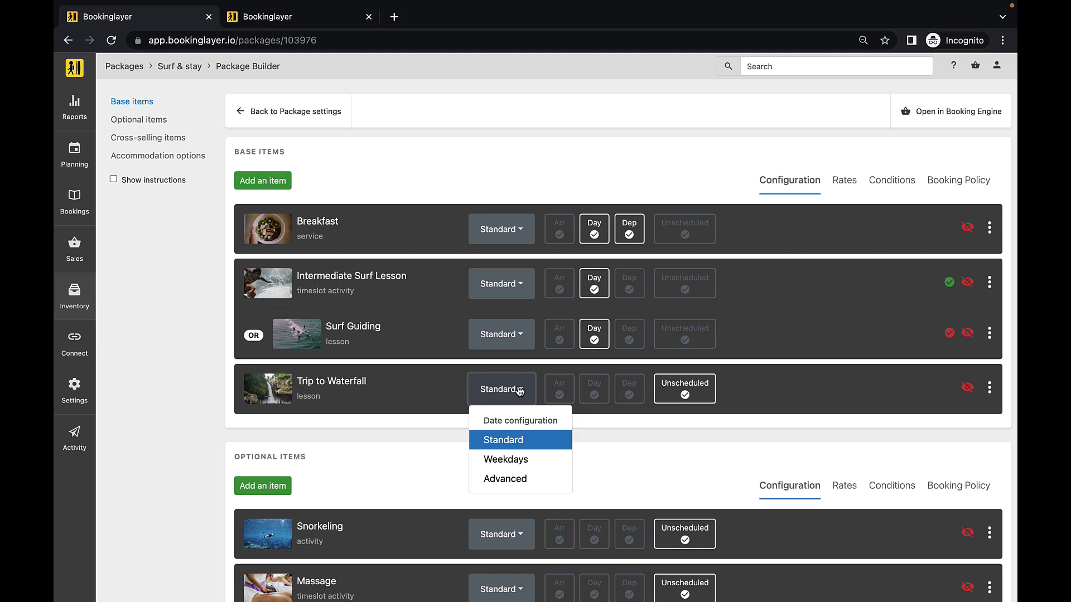
left_click(505, 460)
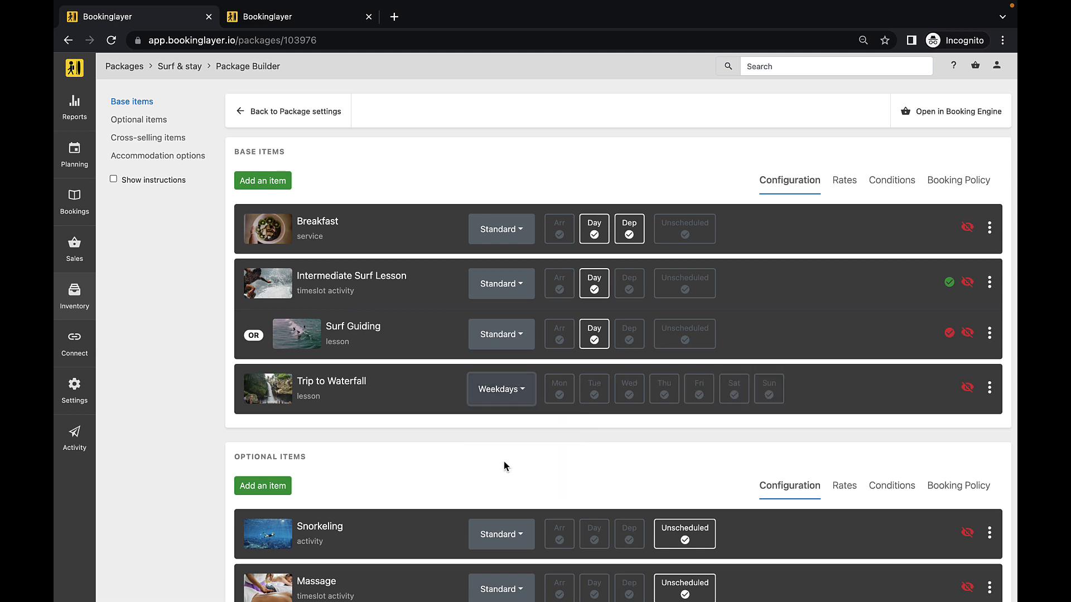
left_click(593, 396)
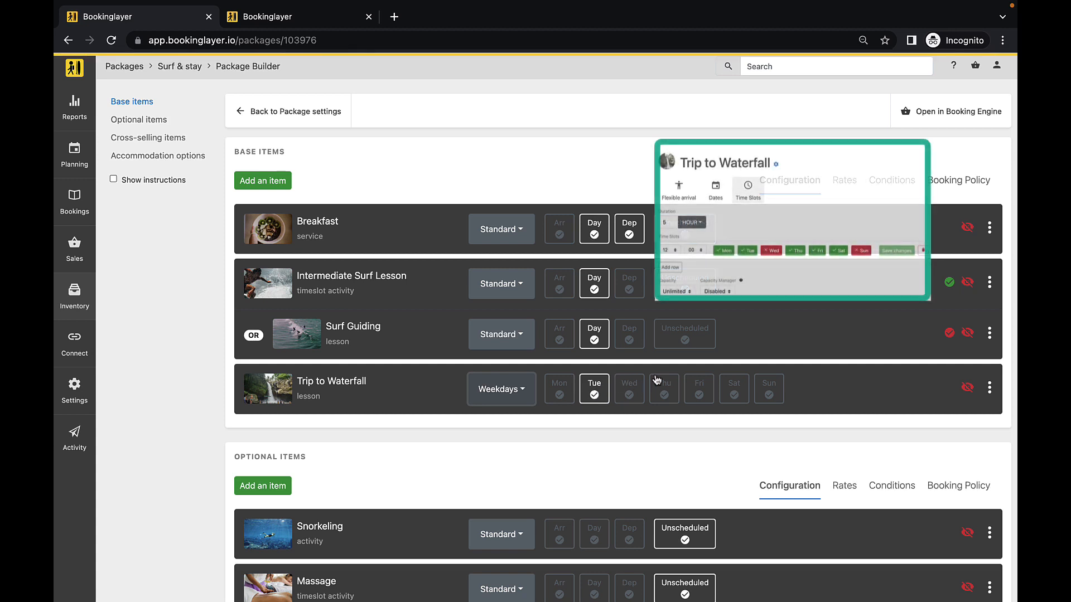
Step: Schedule the Trip to Waterfall base item for Friday as well
left_click(697, 392)
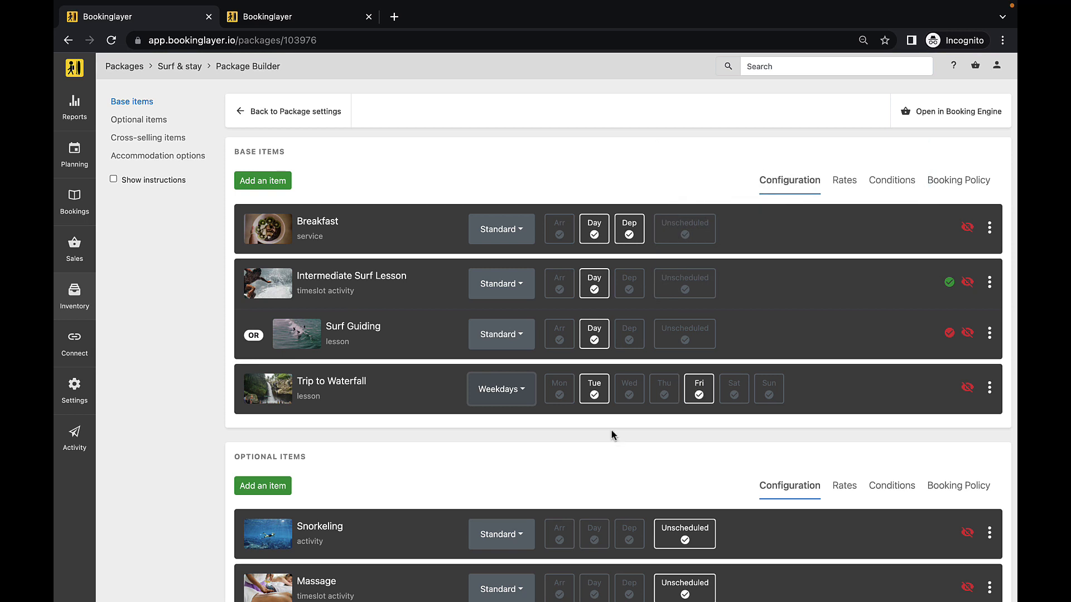
Step: Switch the Massage optional item to the Advanced configuration, showing 3 days with a repeating pattern and only the 1st day scheduled
scroll(594, 441, "down", 2)
scroll(594, 443, "down", 1)
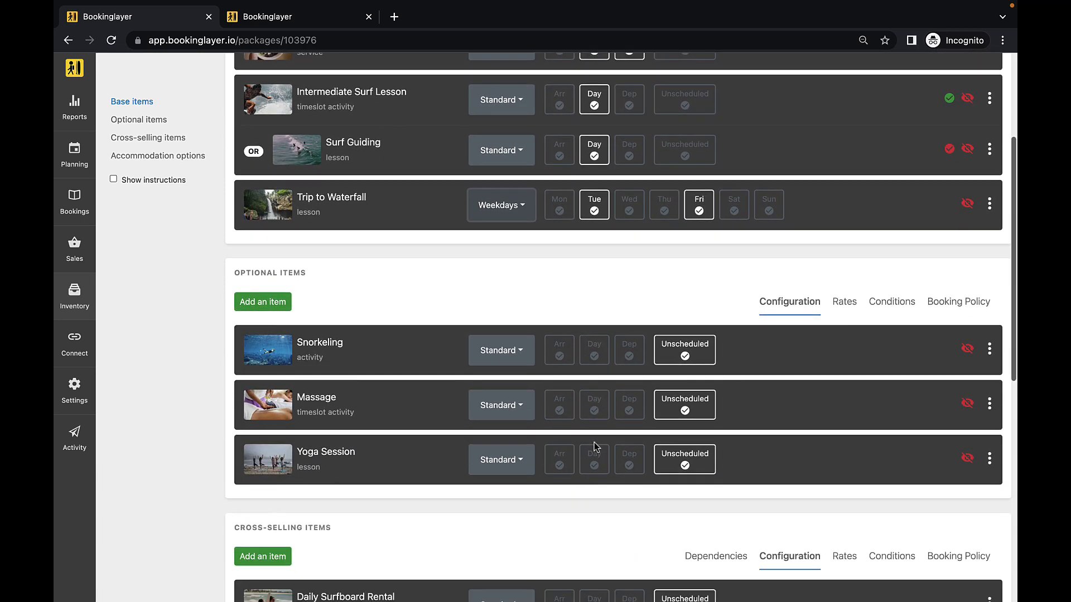
left_click(518, 413)
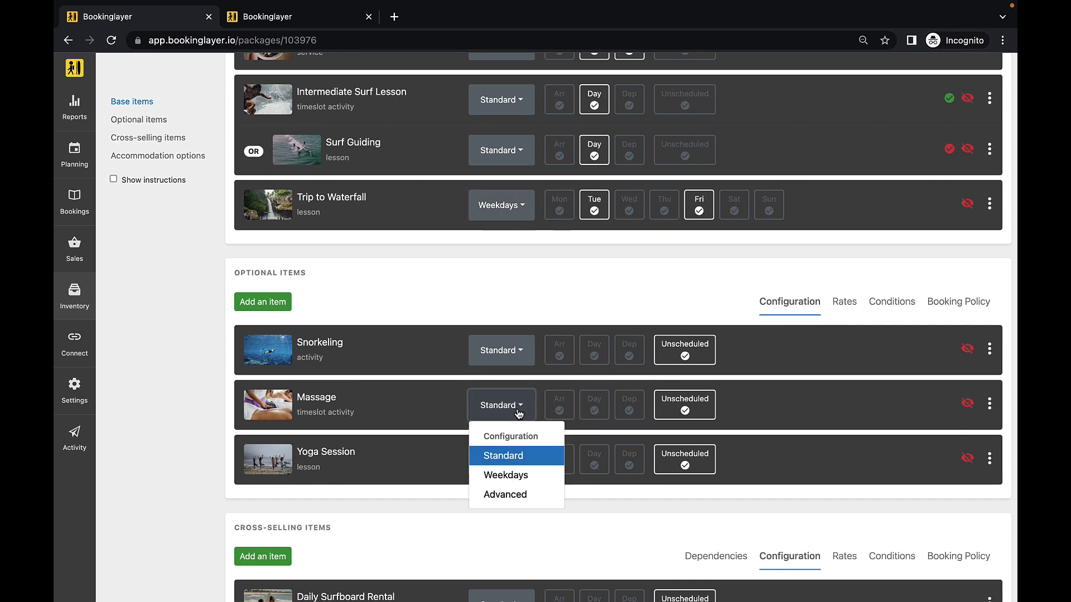
left_click(501, 495)
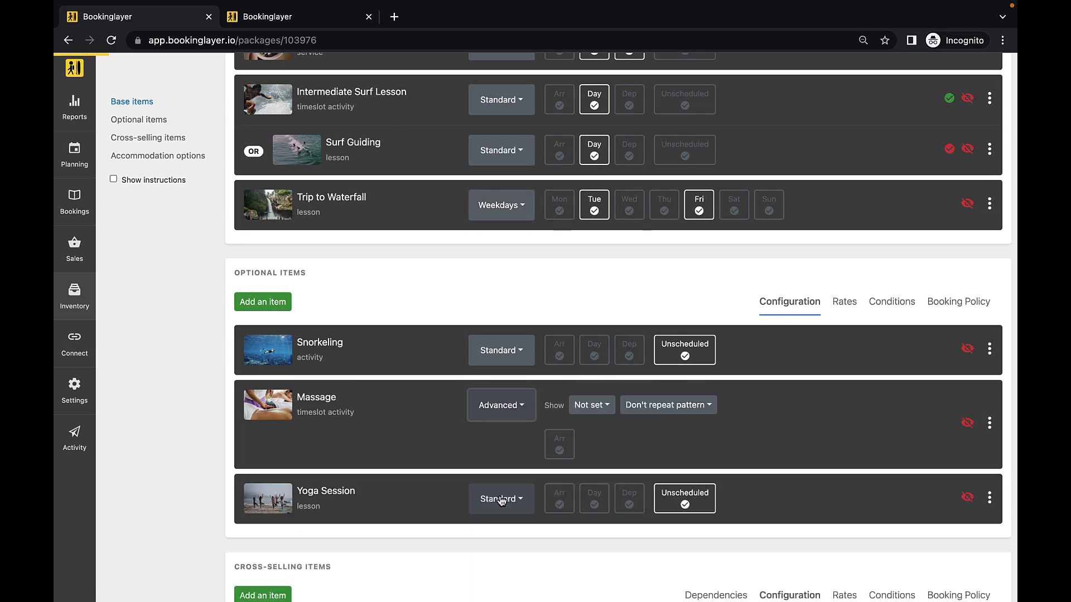
left_click(595, 405)
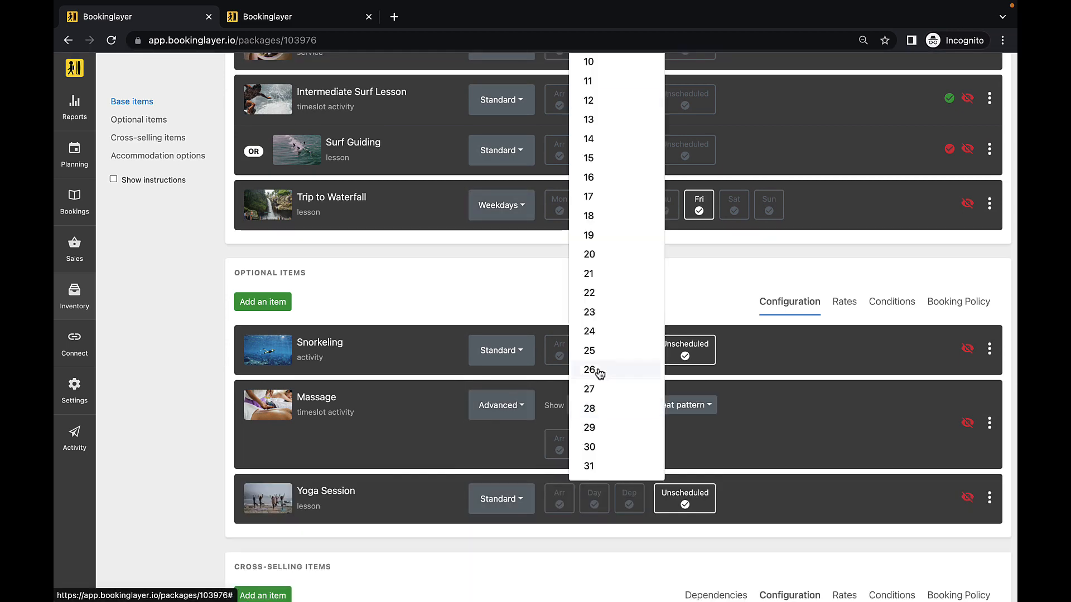
scroll(598, 371, "up", 3)
left_click(595, 119)
scroll(607, 376, "down", 2)
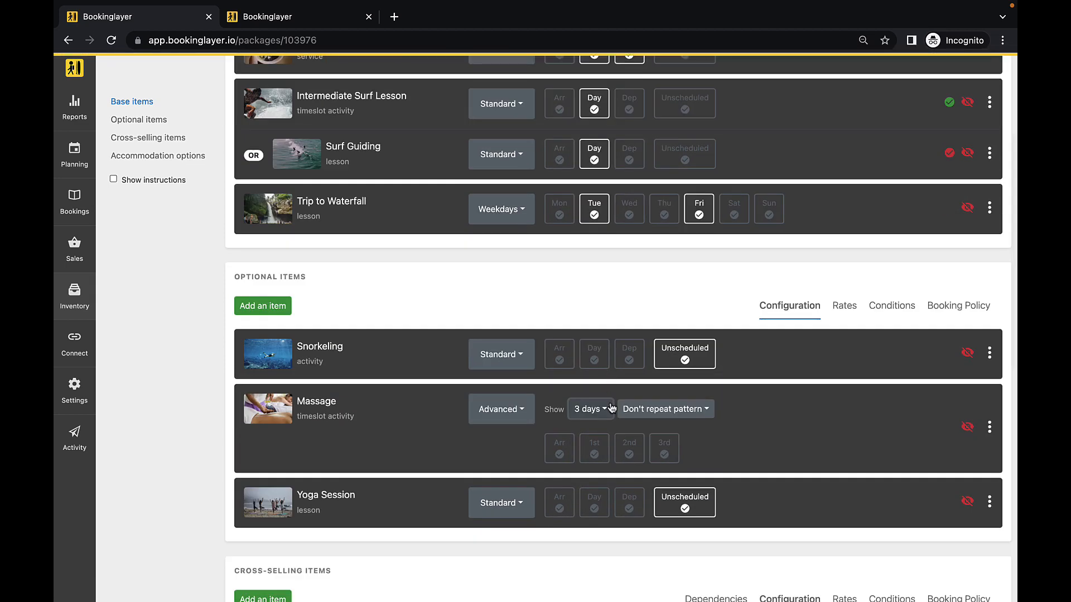
left_click(664, 409)
left_click(641, 456)
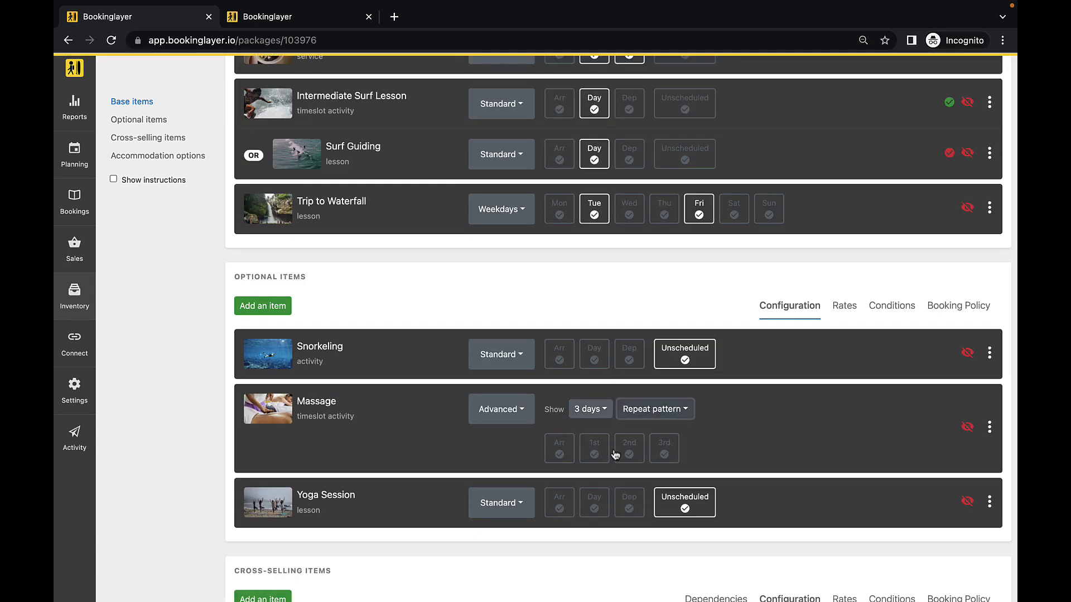
left_click(594, 453)
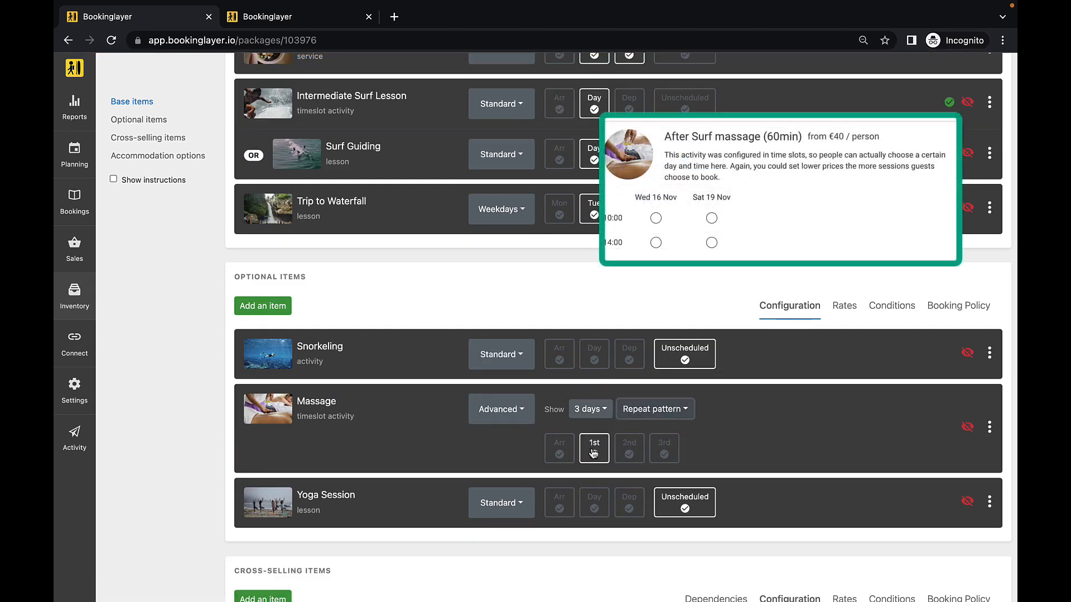
Step: Switch the Yoga Session optional item to the Quantity configuration, letting the booker select between 0 and 10 items
scroll(593, 453, "down", 3)
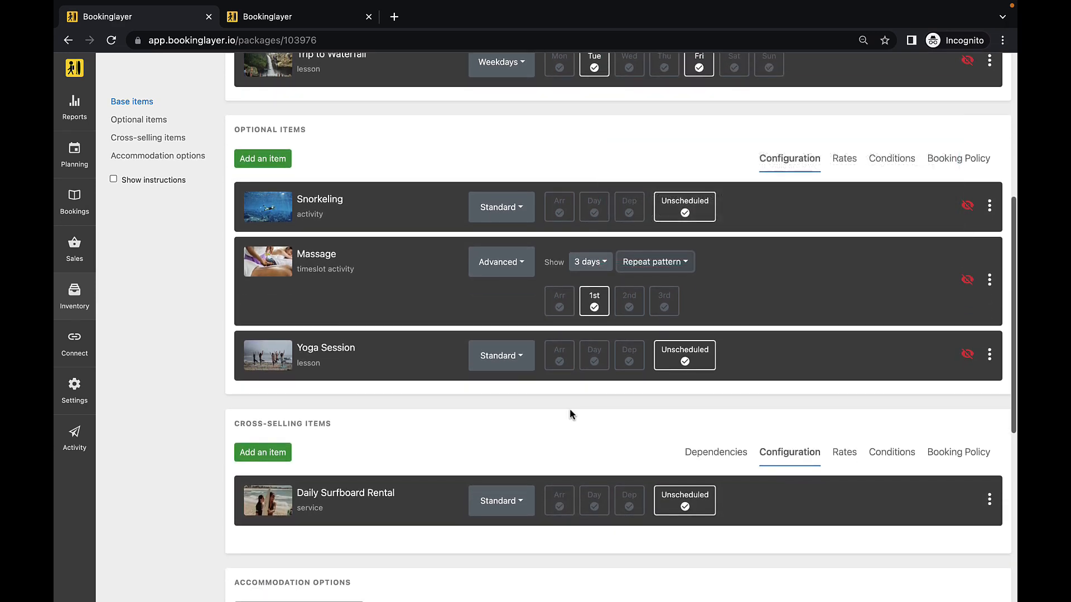
left_click(518, 368)
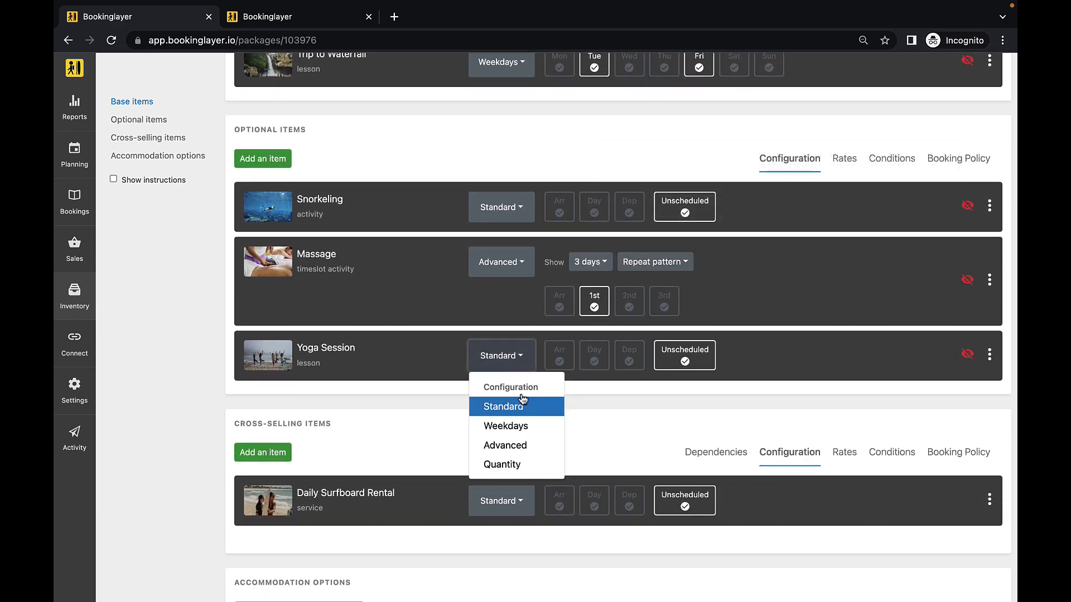
left_click(501, 465)
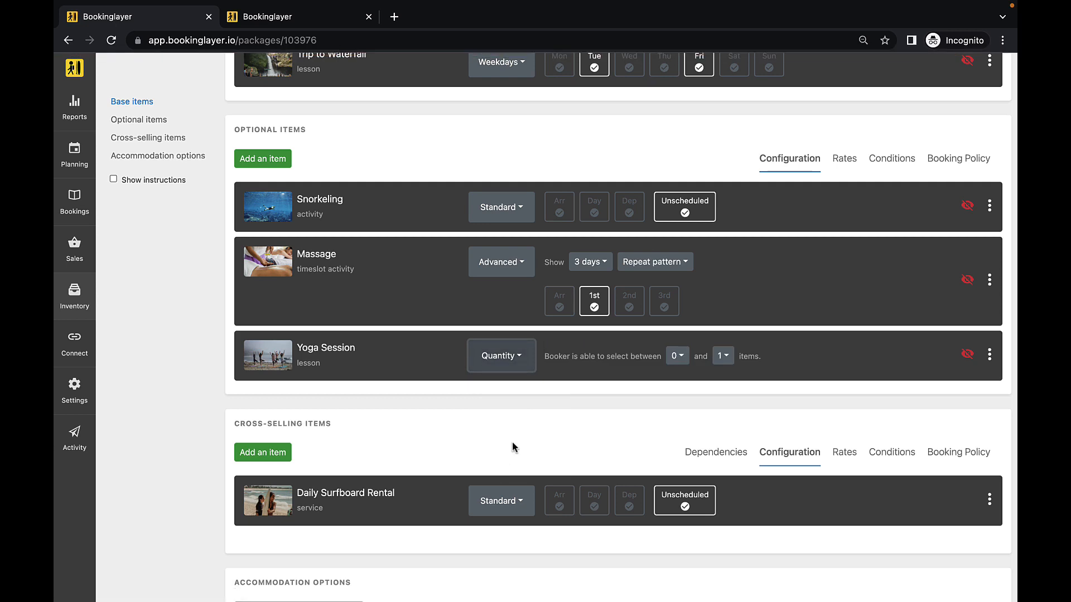
left_click(677, 360)
left_click(677, 359)
left_click(722, 357)
scroll(744, 202, "up", 4)
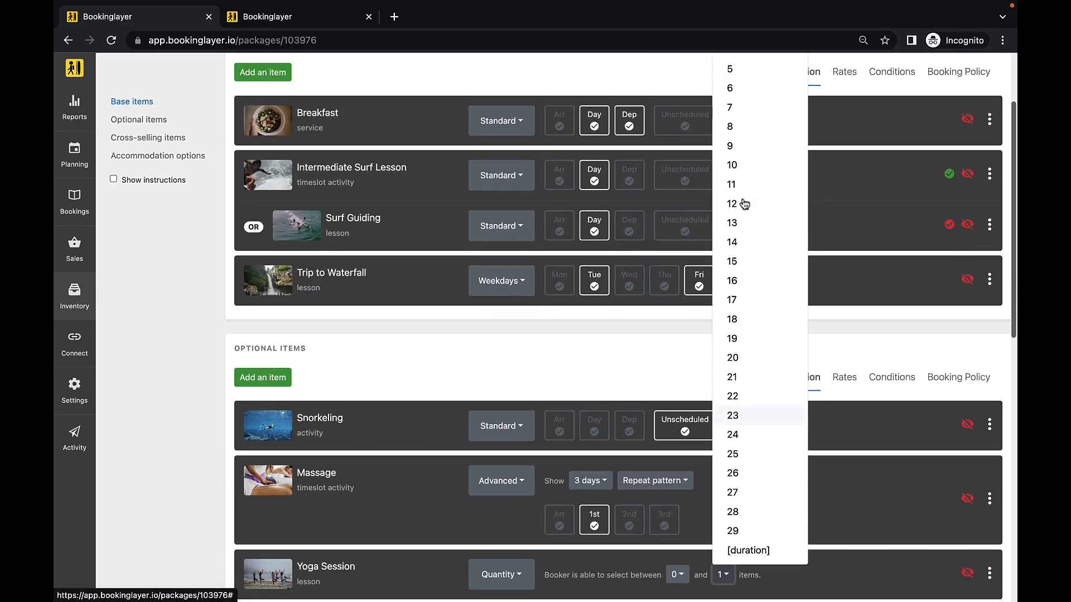
left_click(745, 179)
Step: Allow the booker to select the dates for the Snorkeling optional item
scroll(594, 379, "down", 6)
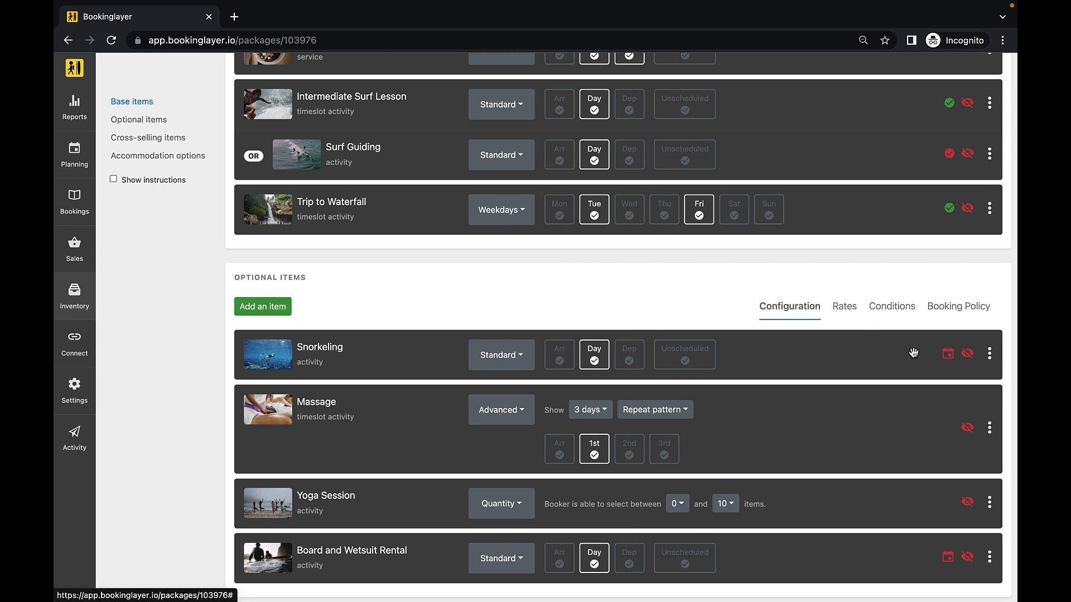
left_click(948, 356)
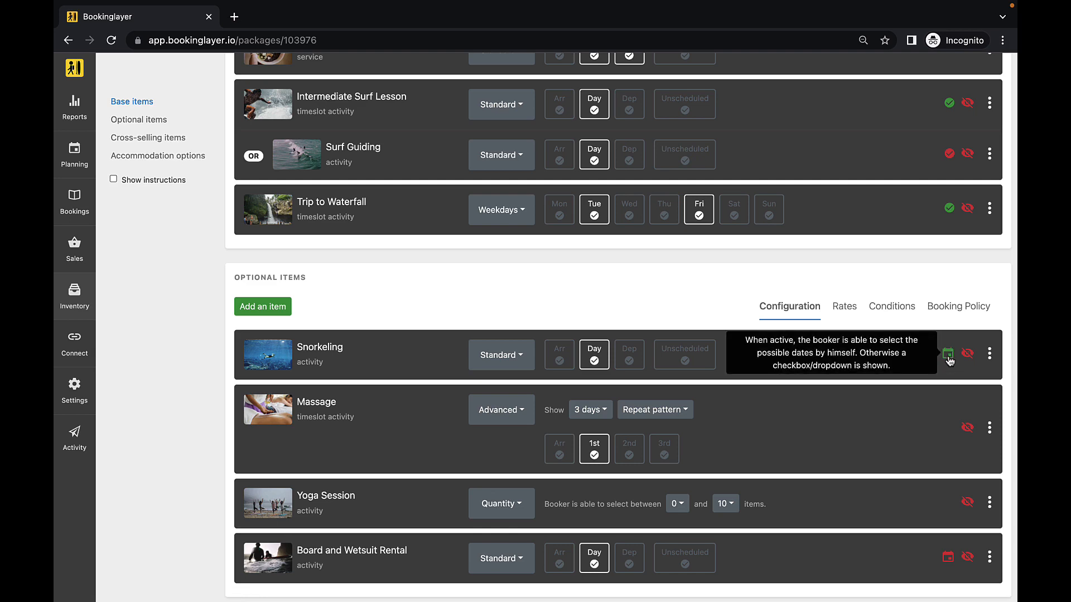
Step: Make Intermediate Surf Lesson, Surf Guiding, Trip to Waterfall and all four optional items visible in the Booking Engine
scroll(951, 359, "down", 2)
scroll(950, 357, "down", 2)
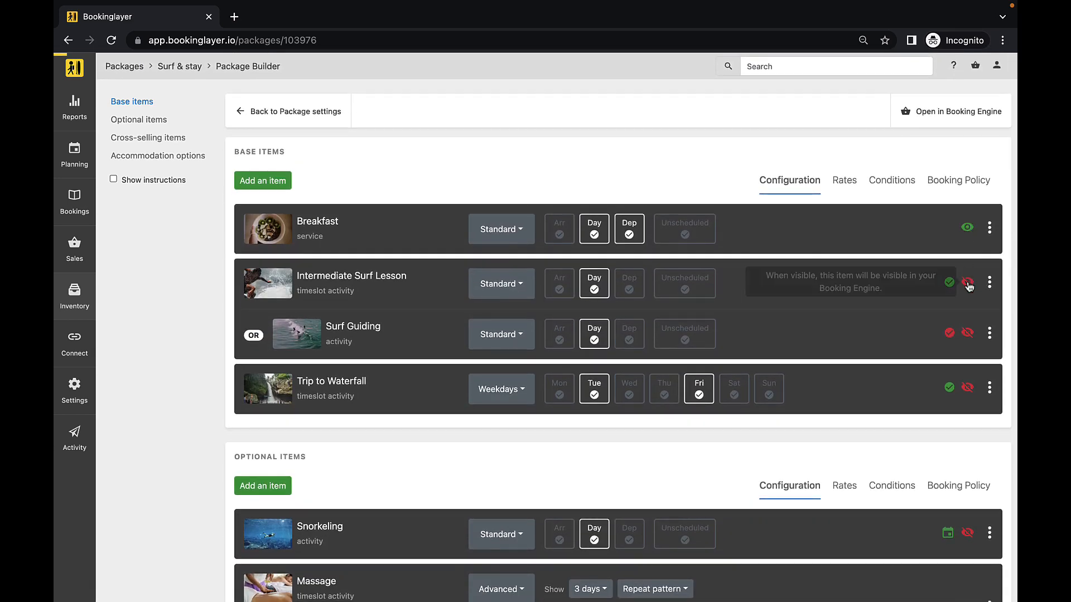
left_click(969, 286)
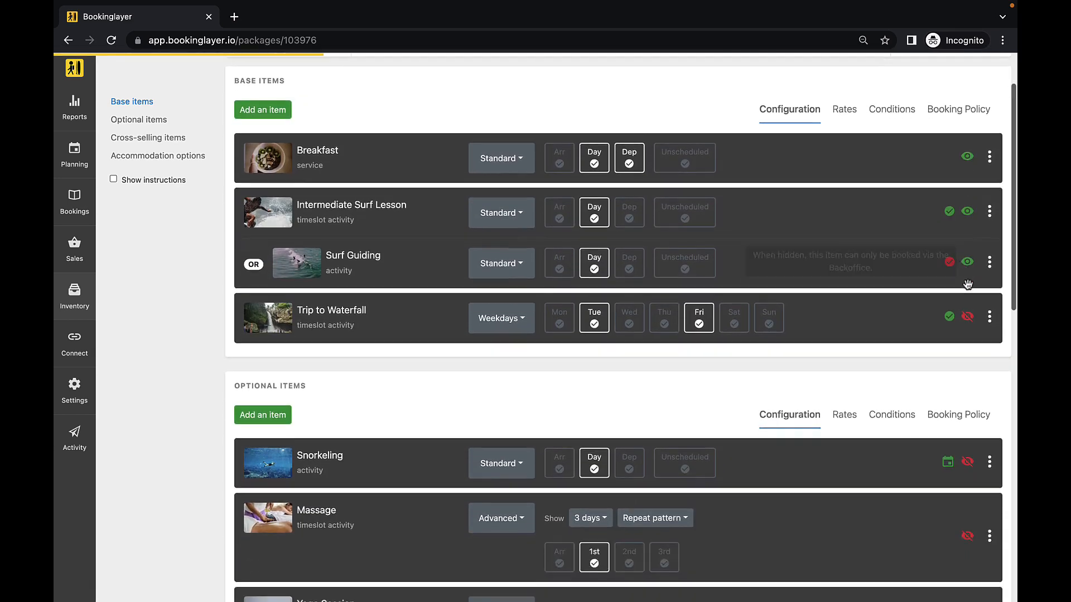
left_click(968, 256)
left_click(967, 282)
left_click(968, 344)
left_click(968, 418)
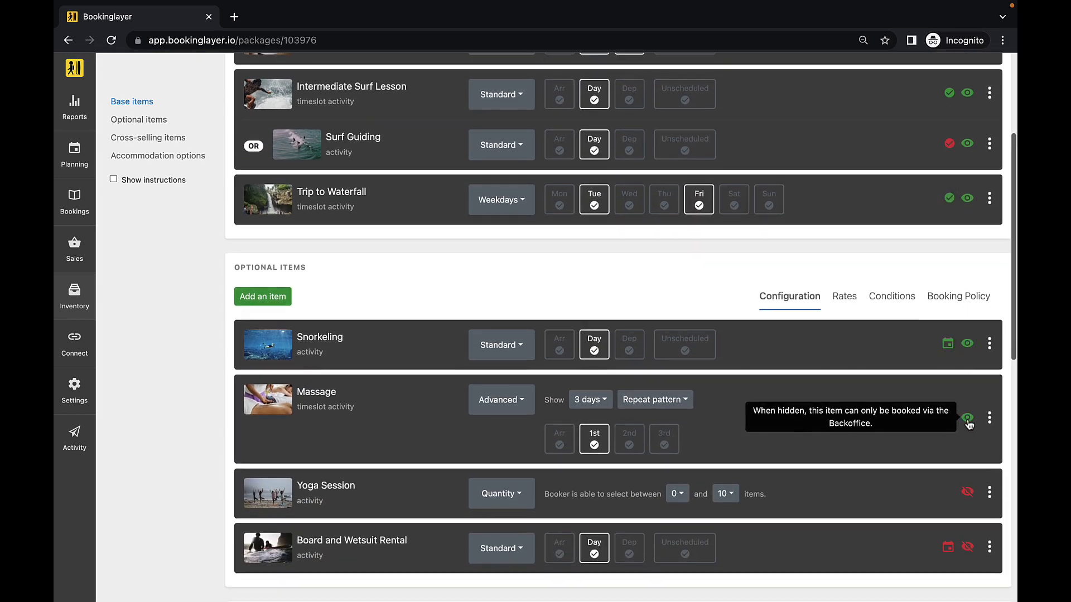
left_click(968, 397)
left_click(970, 451)
left_click(970, 450)
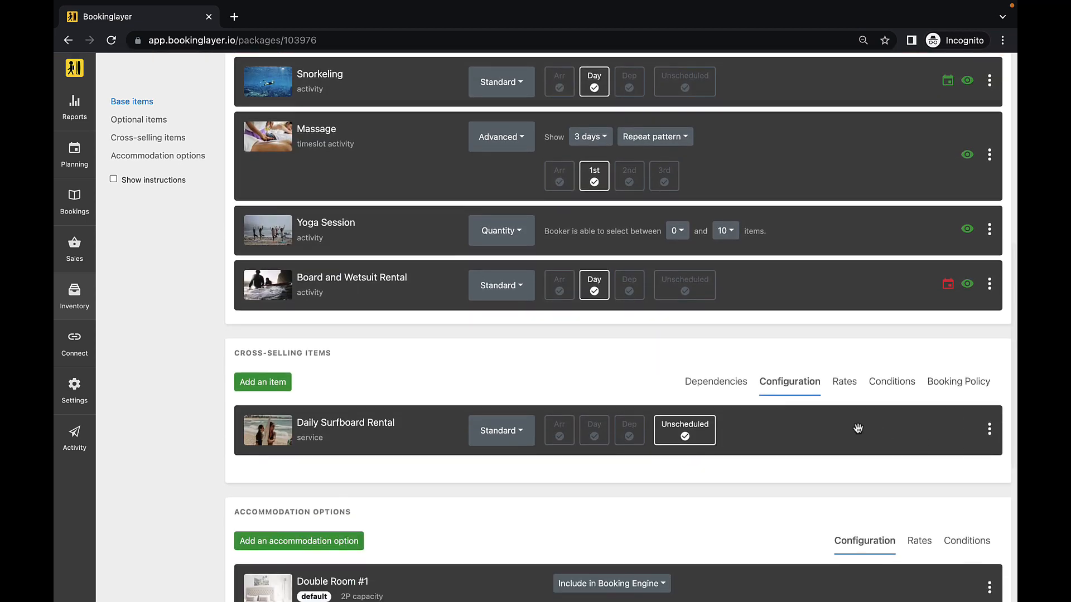
Step: Exclude Deluxe Double Room from the Booking Engine in the accommodation options
scroll(866, 418, "down", 5)
scroll(782, 394, "down", 2)
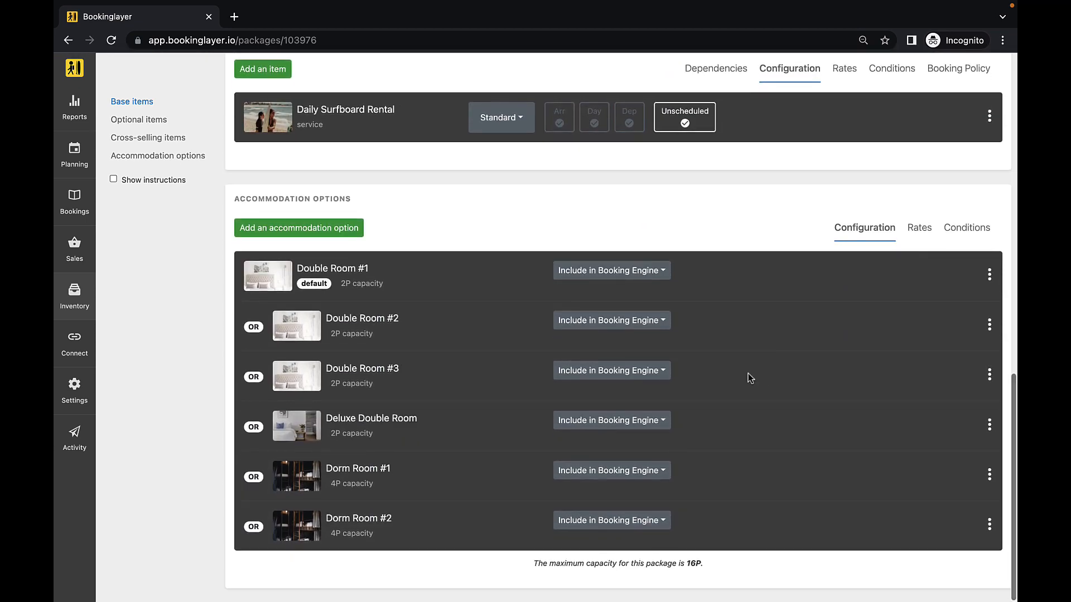
left_click(619, 321)
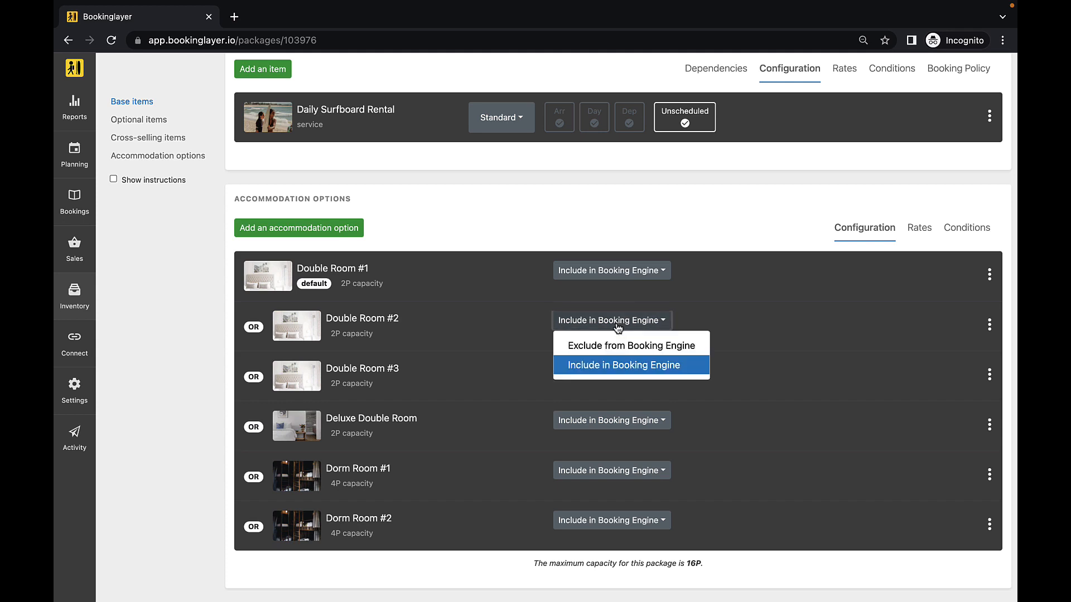
left_click(618, 328)
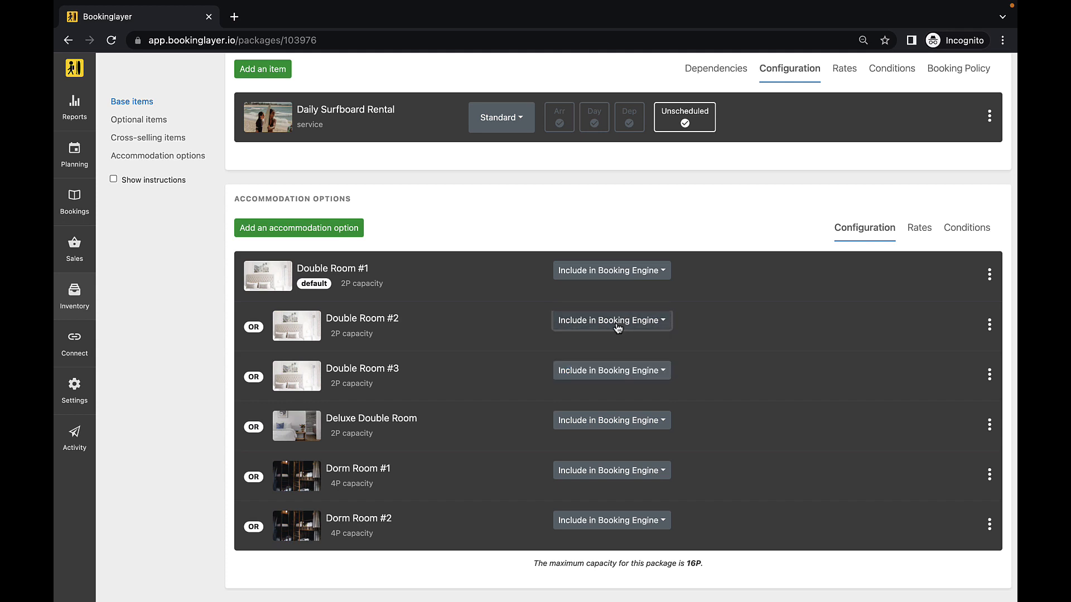
left_click(600, 421)
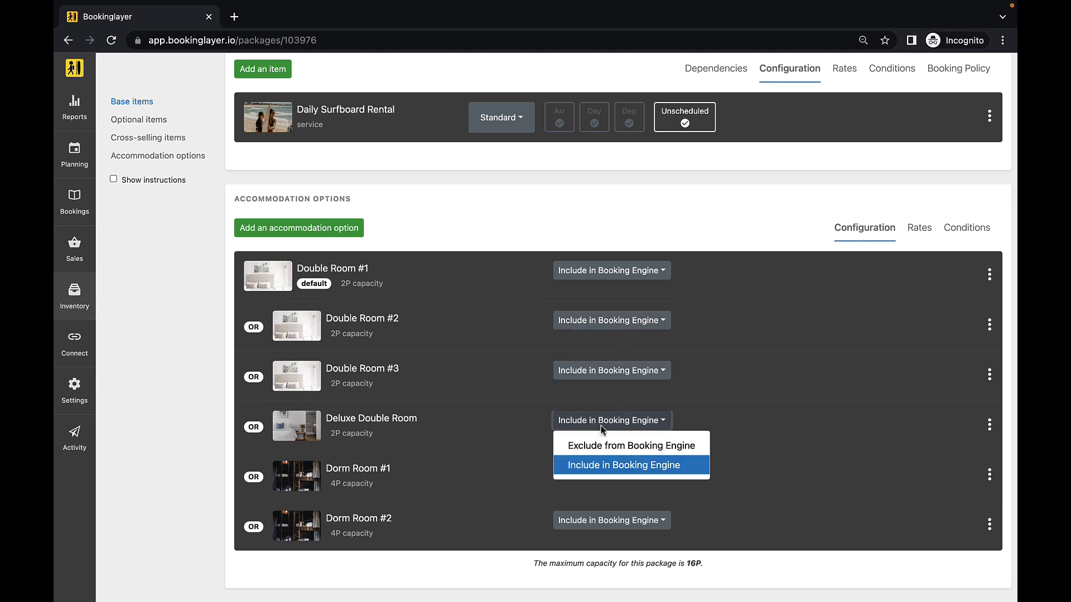
left_click(599, 444)
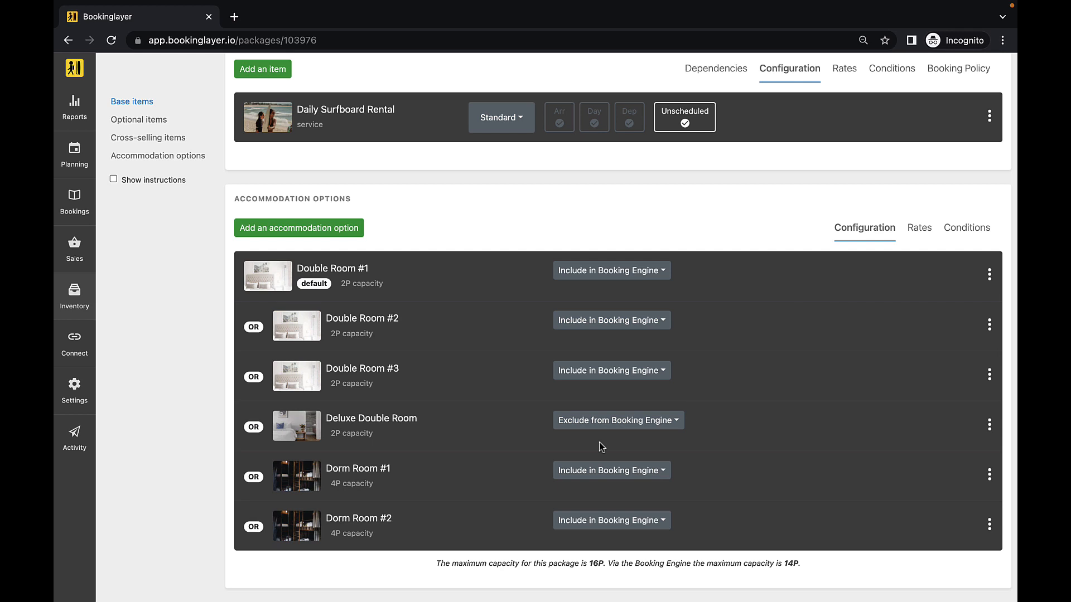
Step: Set the price of Breakfast, Intermediate Surf Lesson, Surf Guiding and Trip to Waterfall to Include at no charge in the base item rates
scroll(599, 443, "up", 1)
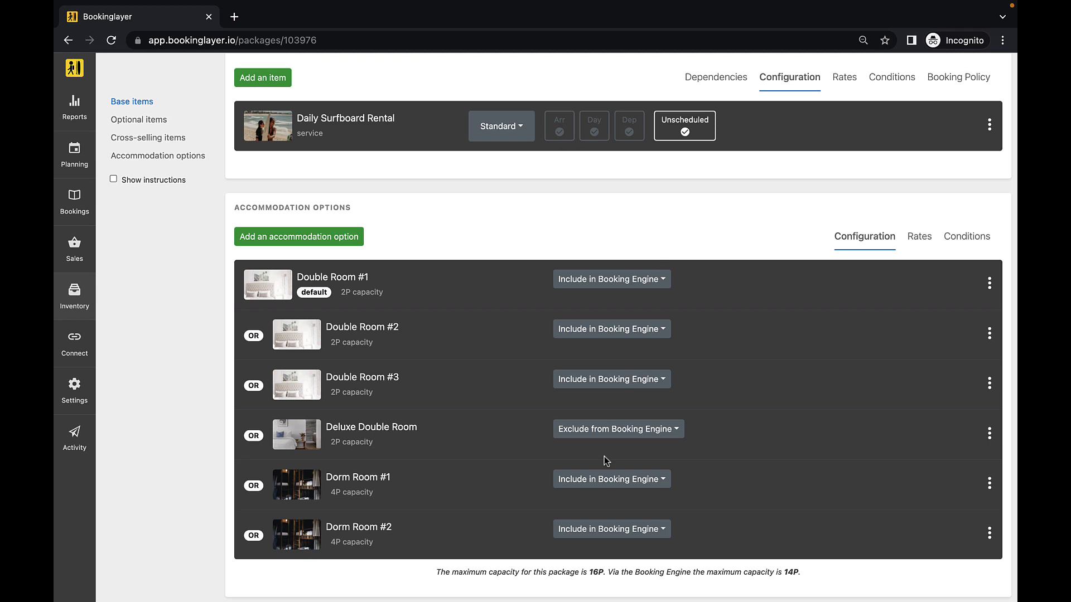
scroll(604, 456, "up", 15)
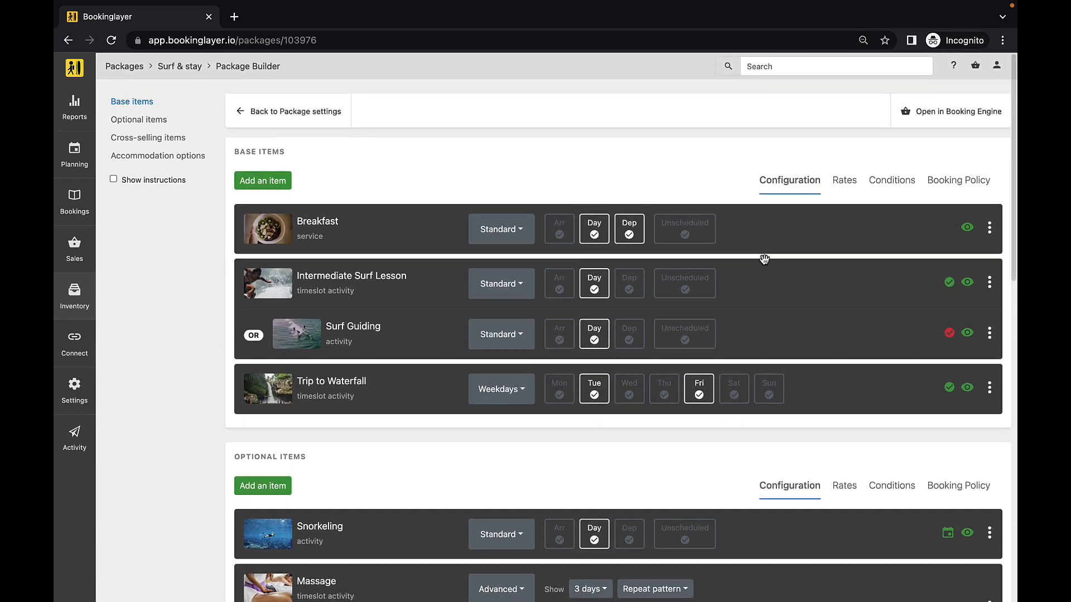
left_click(838, 185)
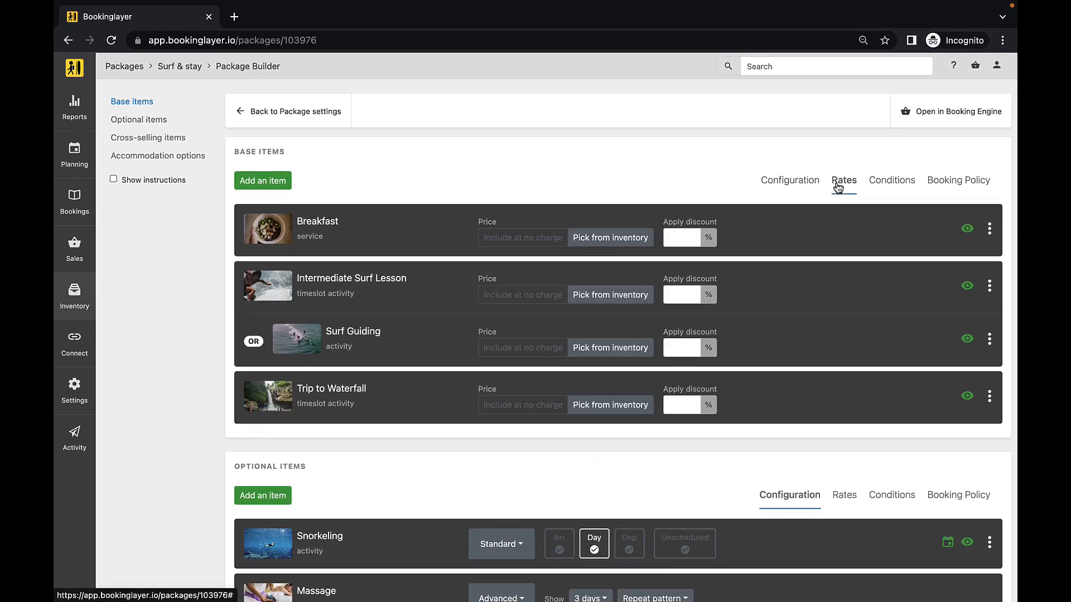
left_click(555, 240)
left_click(534, 293)
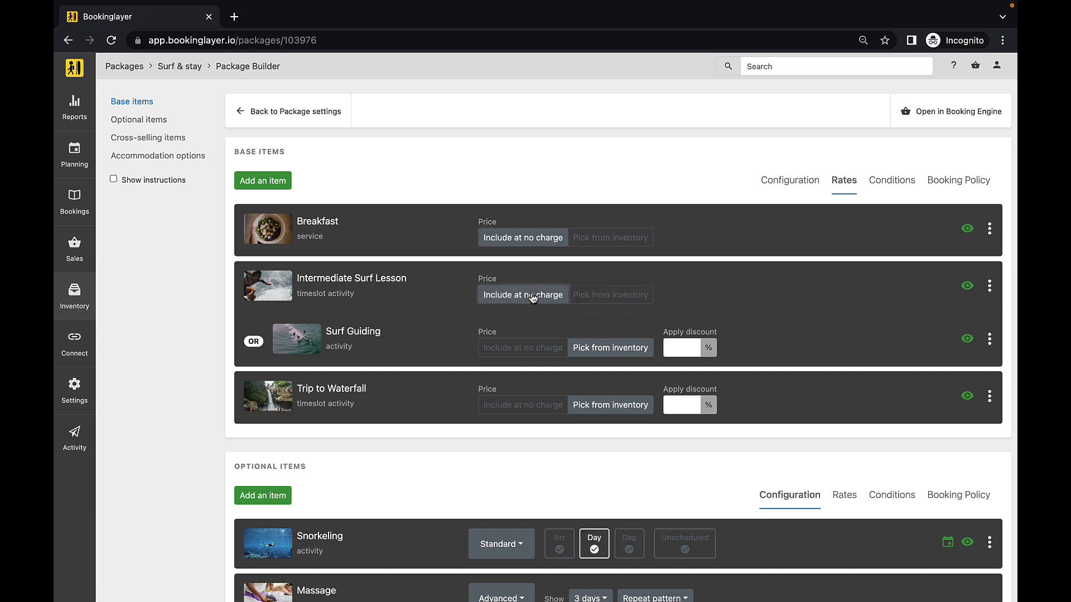
left_click(523, 346)
left_click(522, 405)
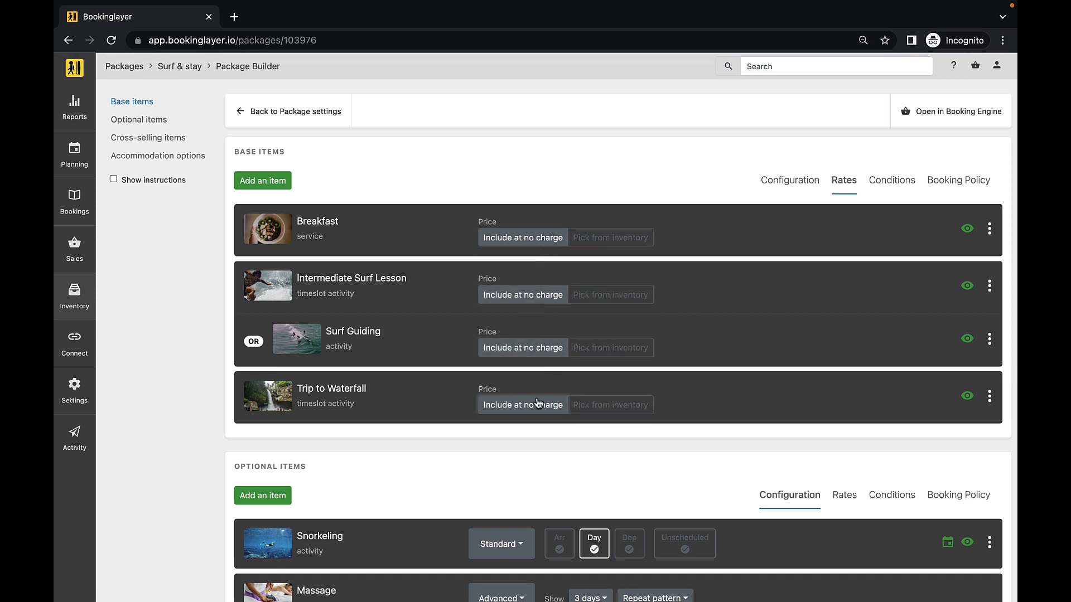
Step: Review the price and discount settings in the optional items' rates
left_click(839, 491)
scroll(837, 490, "down", 4)
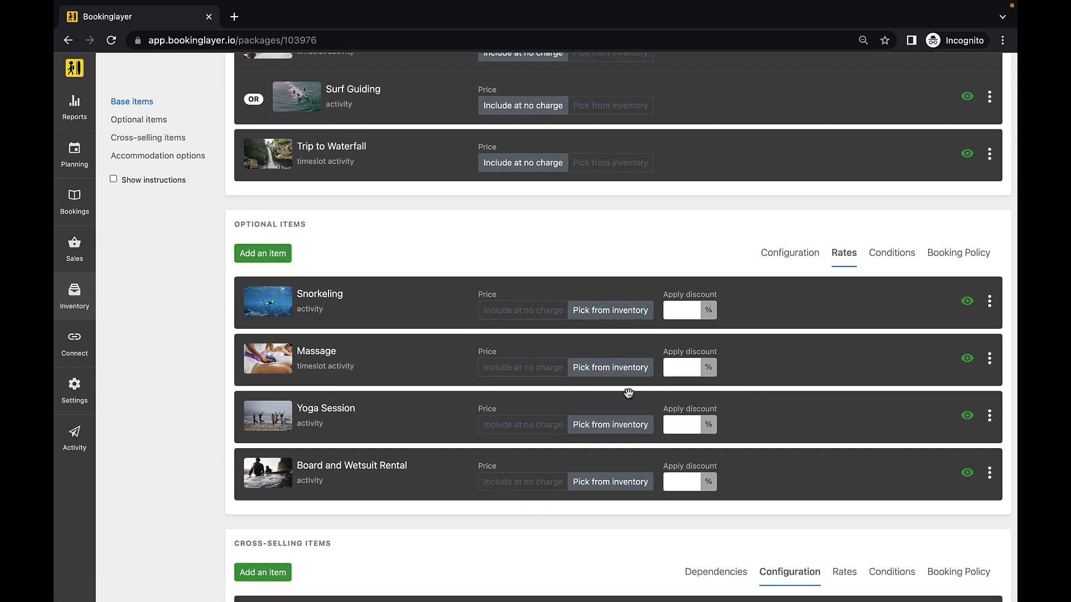
scroll(623, 468, "down", 2)
Step: Apply a 10% discount to all six double, deluxe and dorm rooms in the accommodation rates
scroll(622, 468, "down", 5)
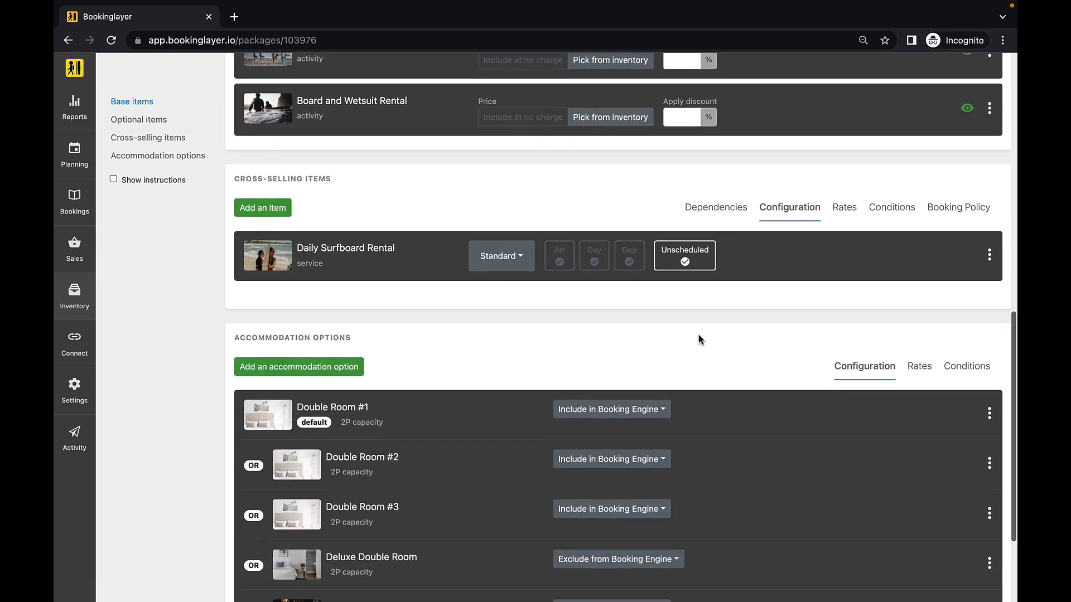
scroll(746, 342, "down", 1)
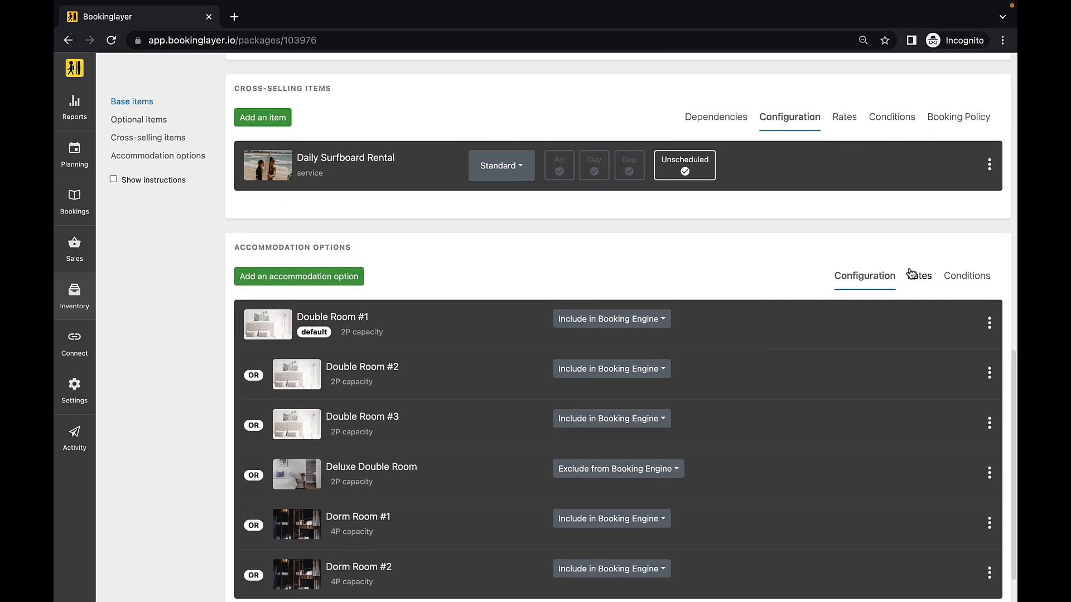
left_click(911, 275)
scroll(911, 273, "down", 1)
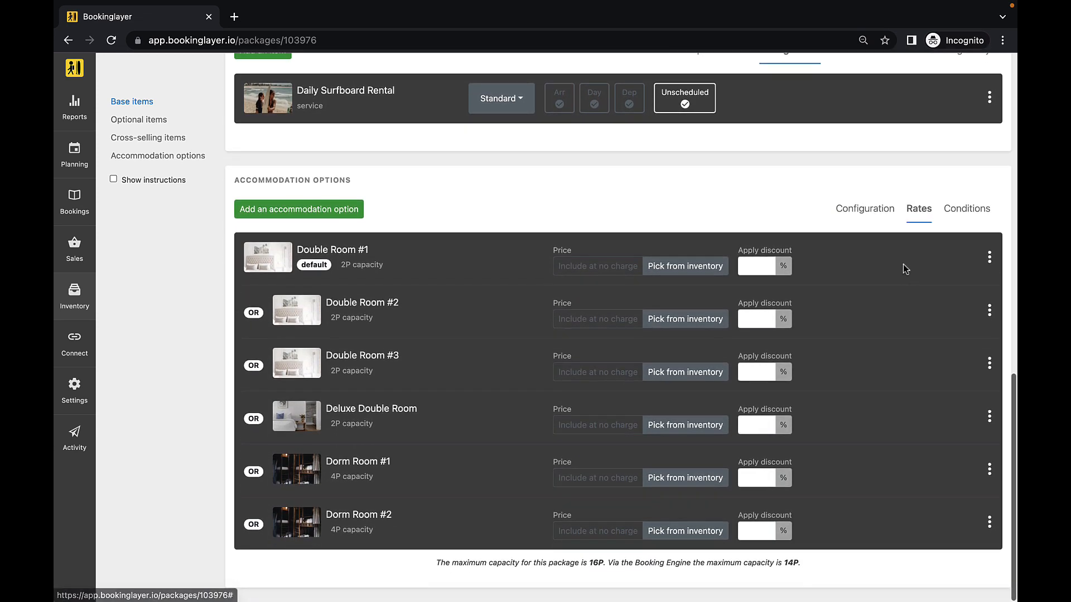
left_click(765, 267)
type("10")
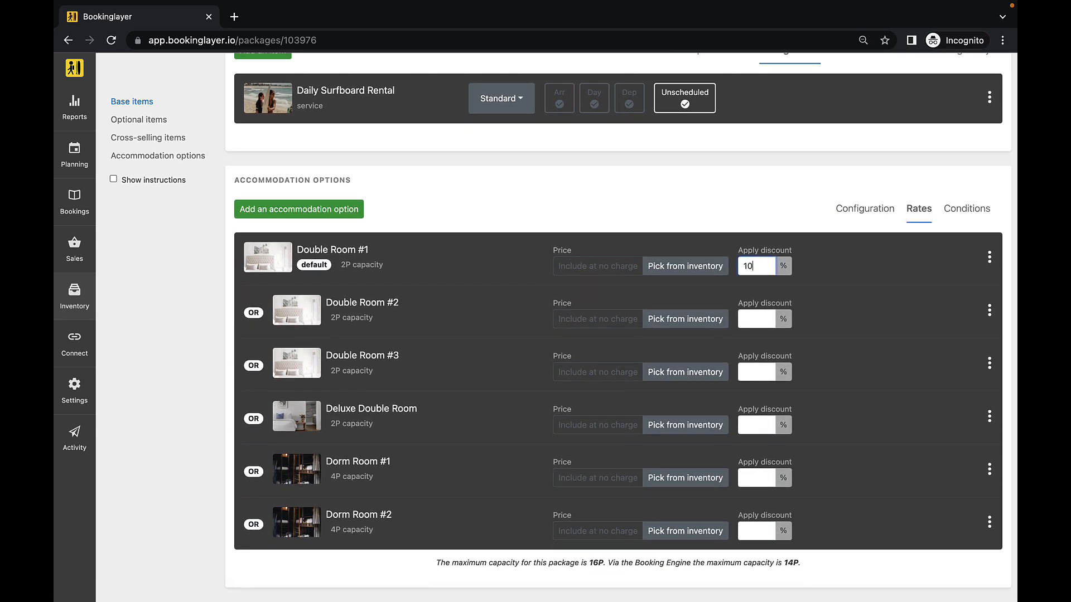
left_click(752, 319)
type("10")
left_click(750, 370)
type("10")
left_click(747, 424)
type("10")
left_click(745, 478)
type("10")
left_click(745, 530)
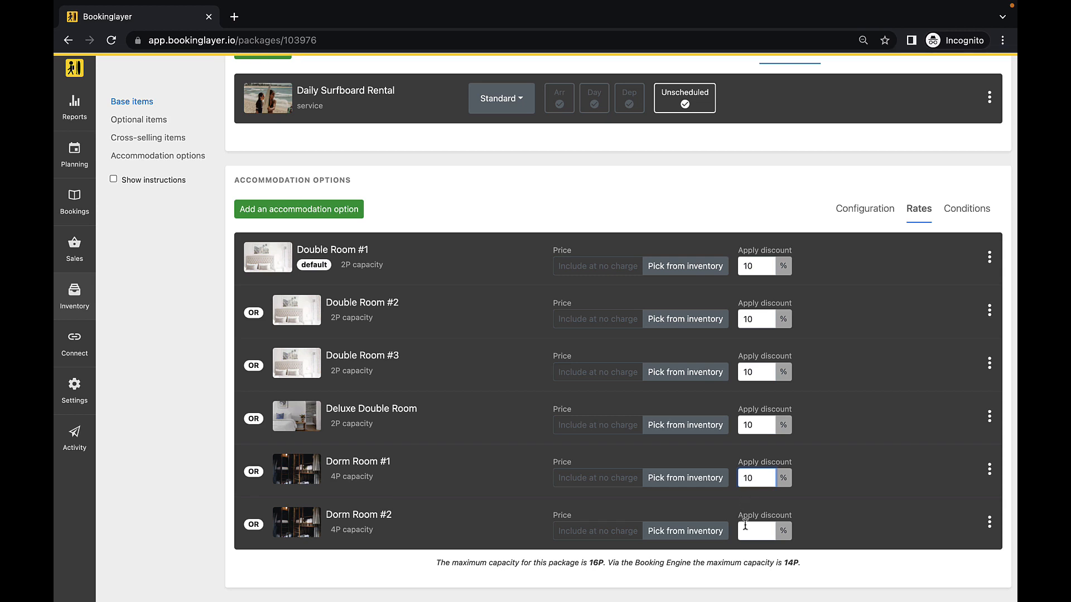
type("10")
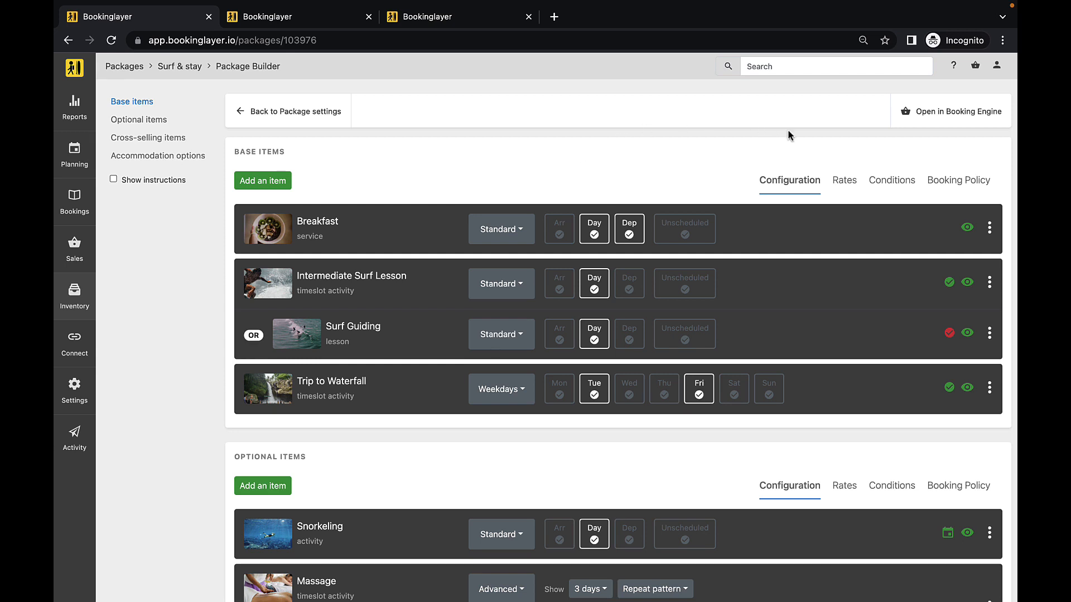
Step: Set the Family Room's minimum pax to 3 persons in the accommodation conditions
left_click(875, 179)
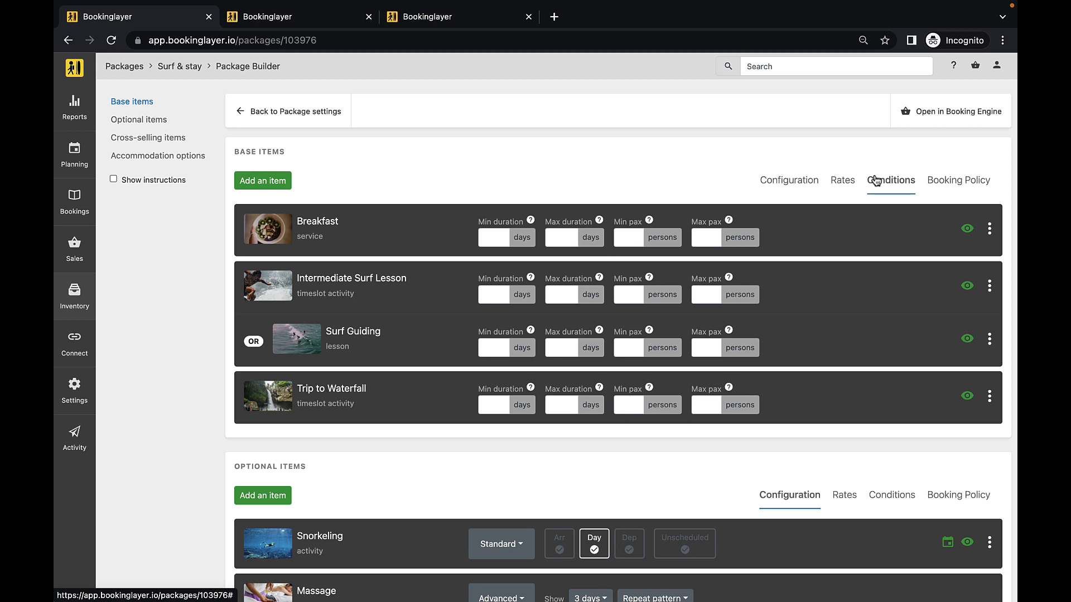
scroll(875, 179, "down", 13)
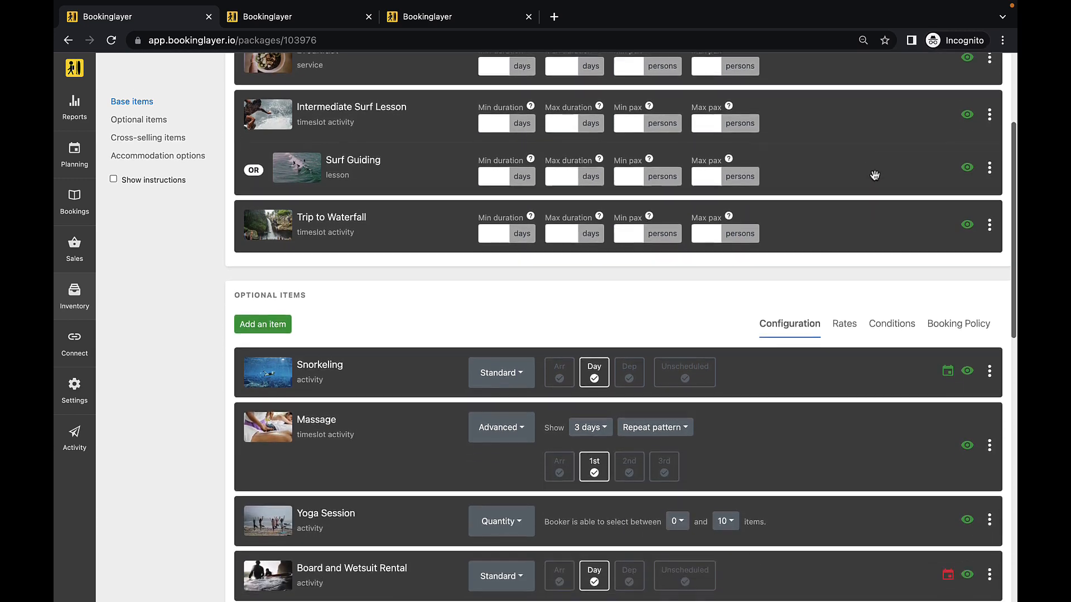
scroll(874, 175, "down", 2)
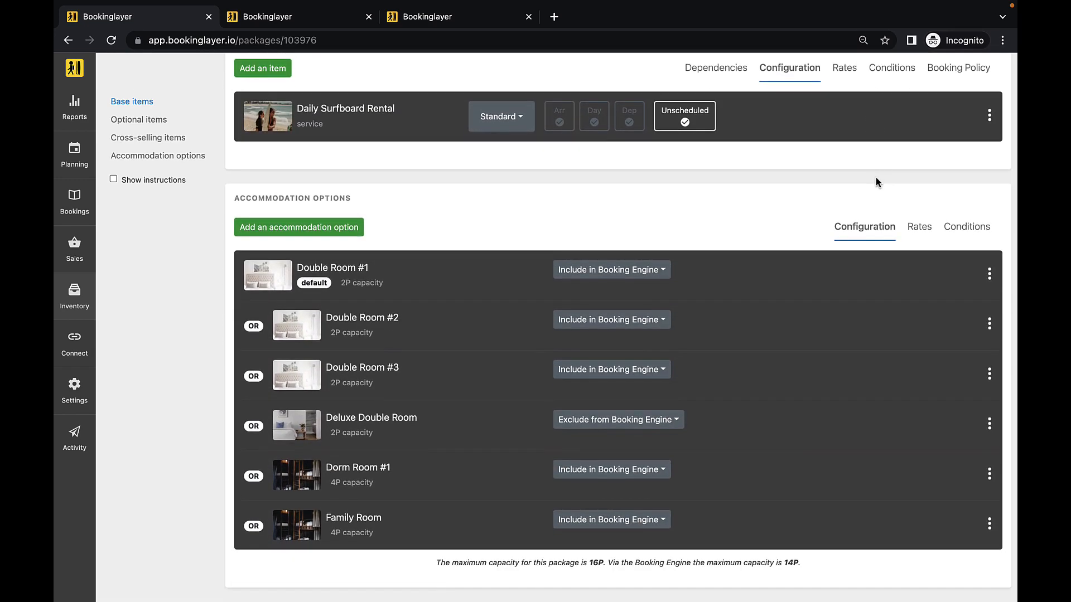
left_click(953, 227)
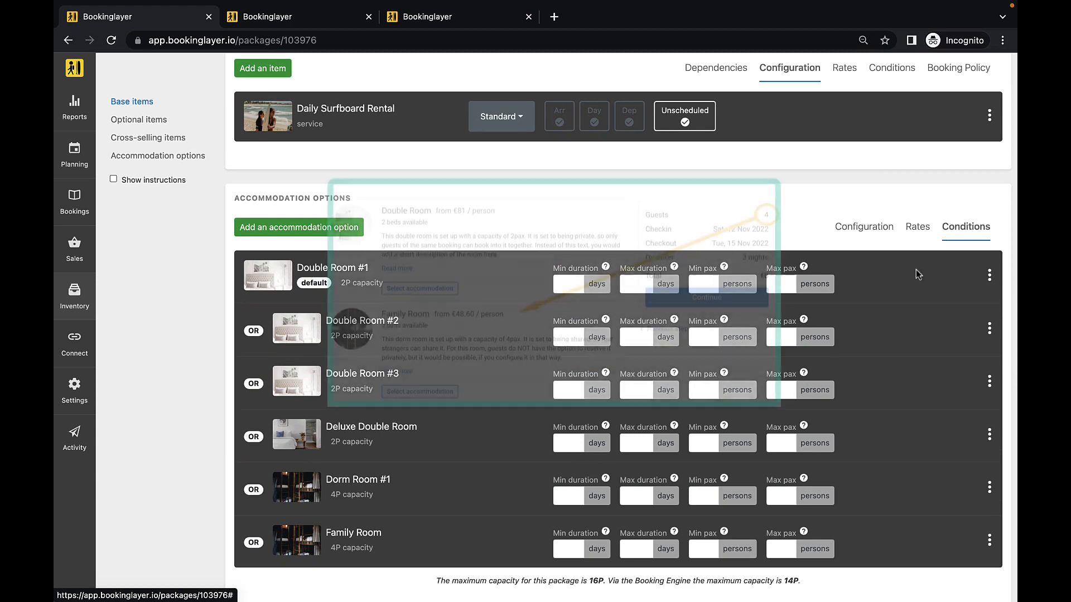
left_click(707, 549)
type("3")
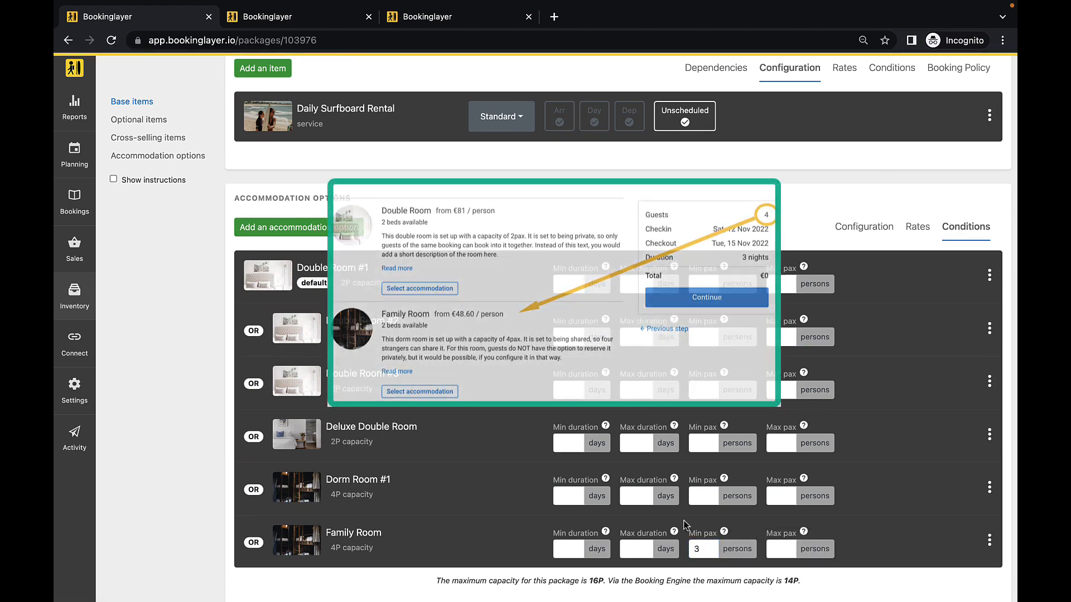
Step: Set the 5 day Surf Course's minimum duration to 6 days in the optional items' conditions
scroll(685, 524, "up", 1)
scroll(685, 525, "up", 8)
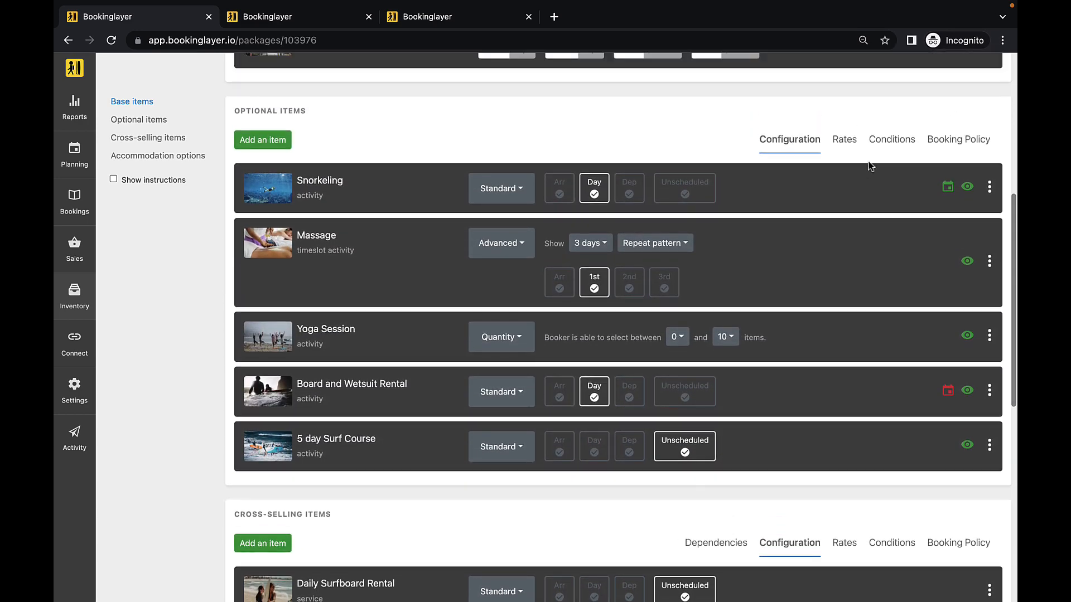
left_click(885, 150)
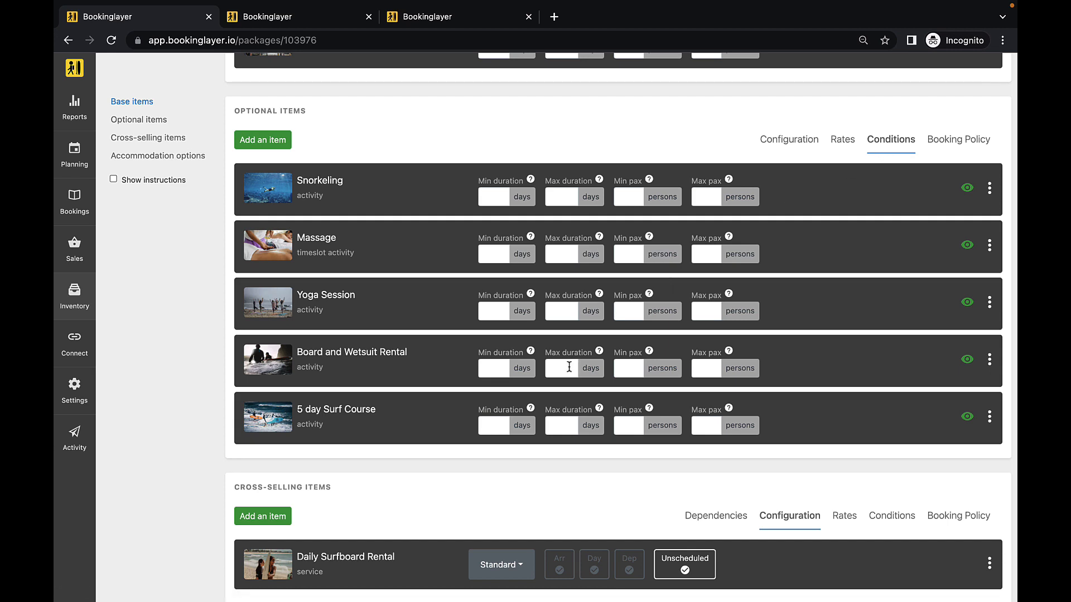
left_click(504, 431)
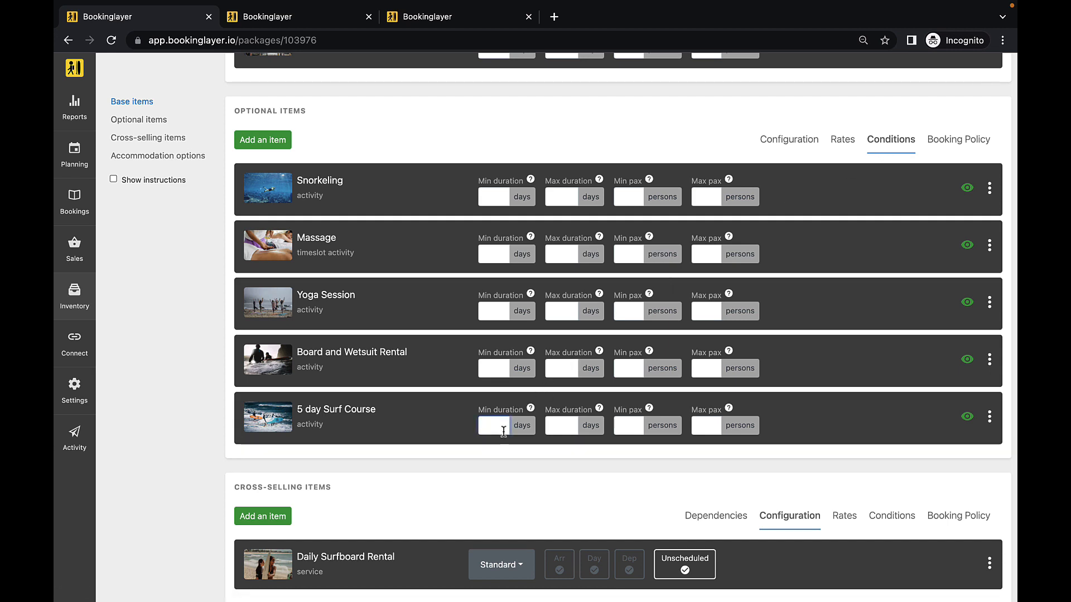
type("6")
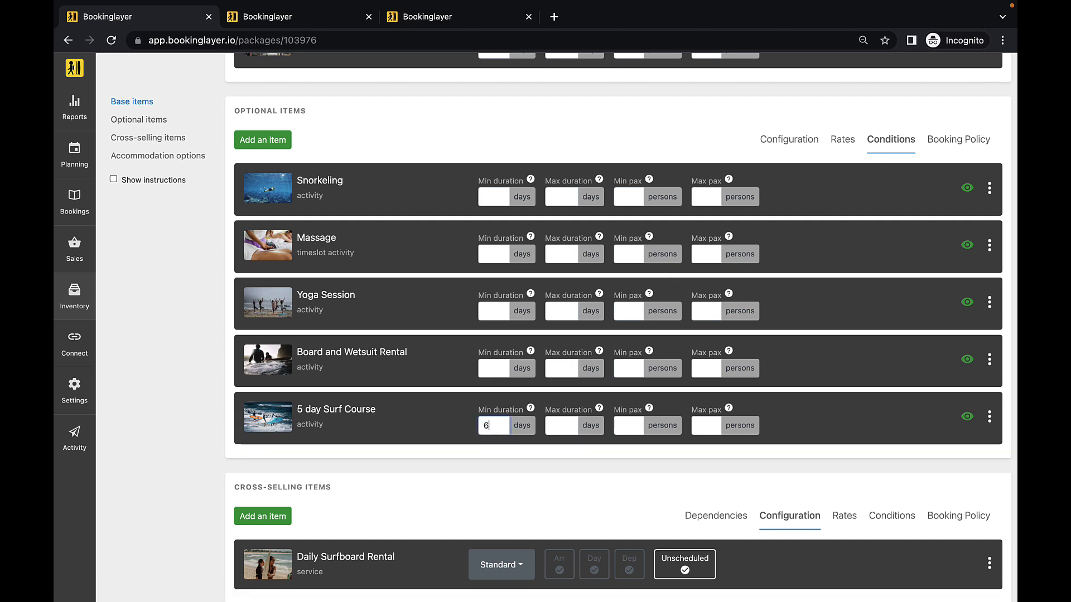
left_click(484, 466)
Step: Set Intermediate Surf Lesson's booking policy to BLOCK - Disable booking of package in the base items
scroll(484, 466, "up", 6)
scroll(484, 467, "up", 1)
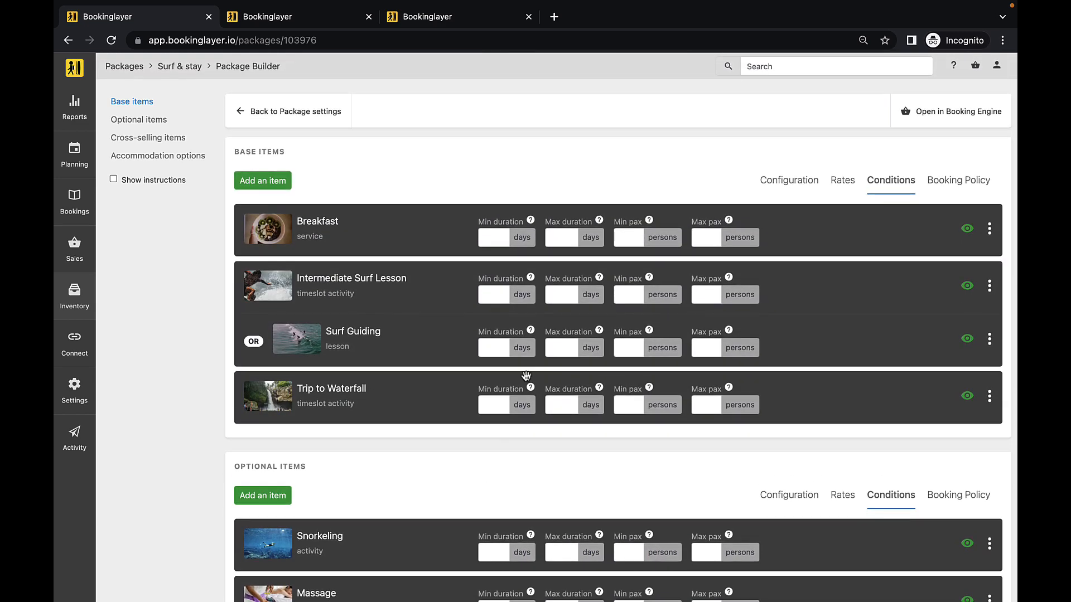
left_click(940, 175)
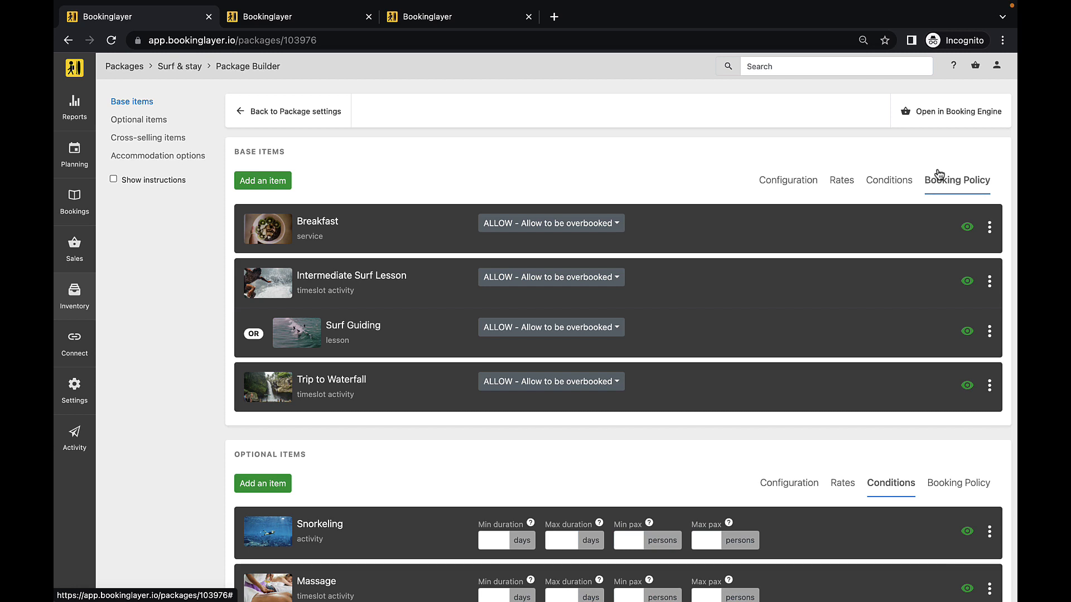
left_click(583, 277)
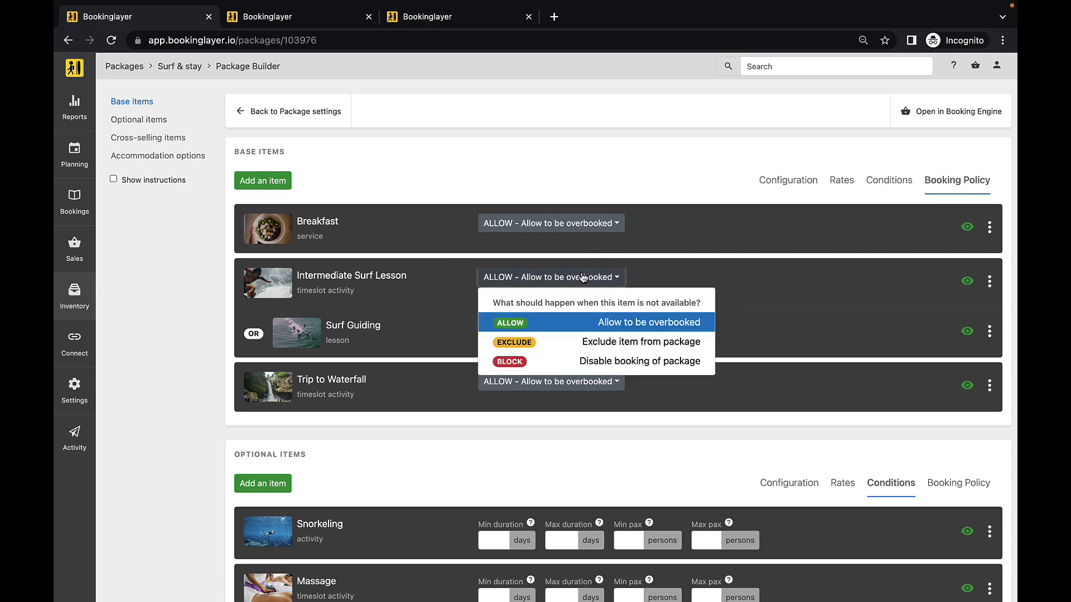
left_click(555, 361)
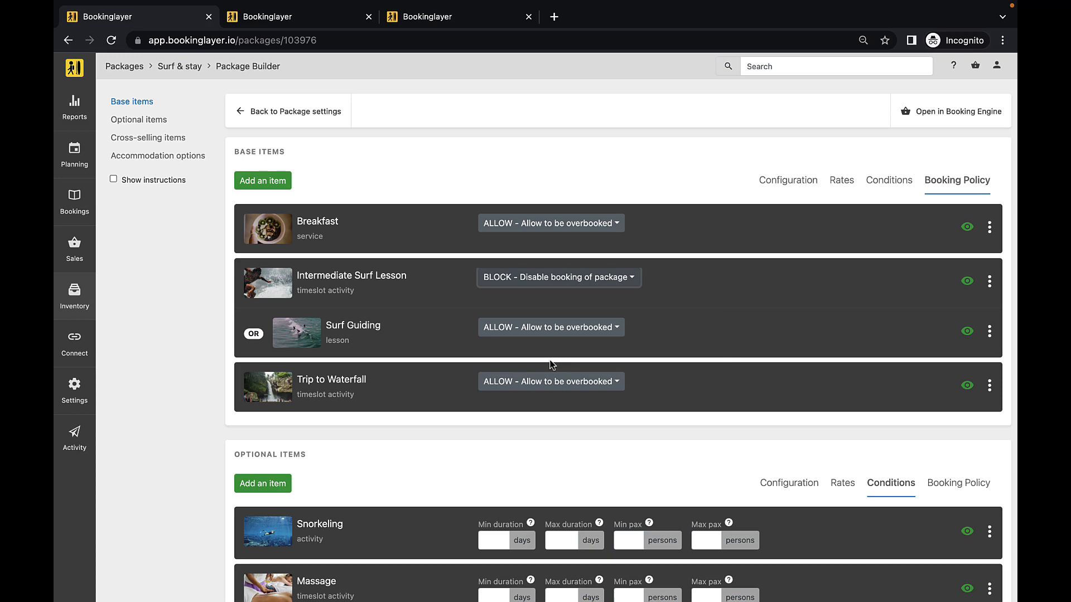
Step: Set Snorkeling's booking policy to EXCLUDE - Exclude item from package in the optional items
scroll(550, 365, "down", 5)
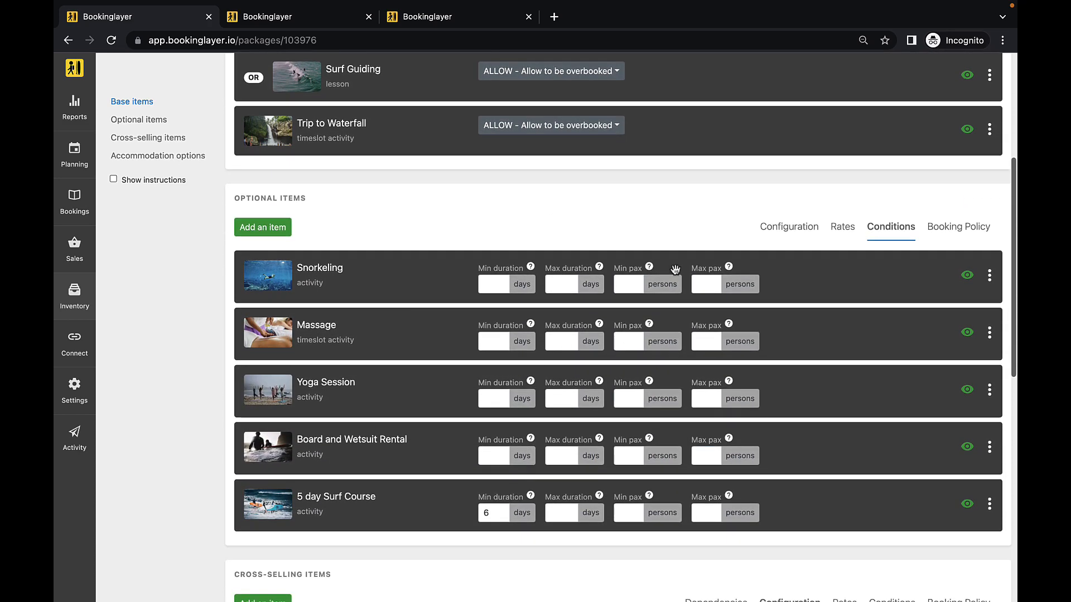
left_click(936, 231)
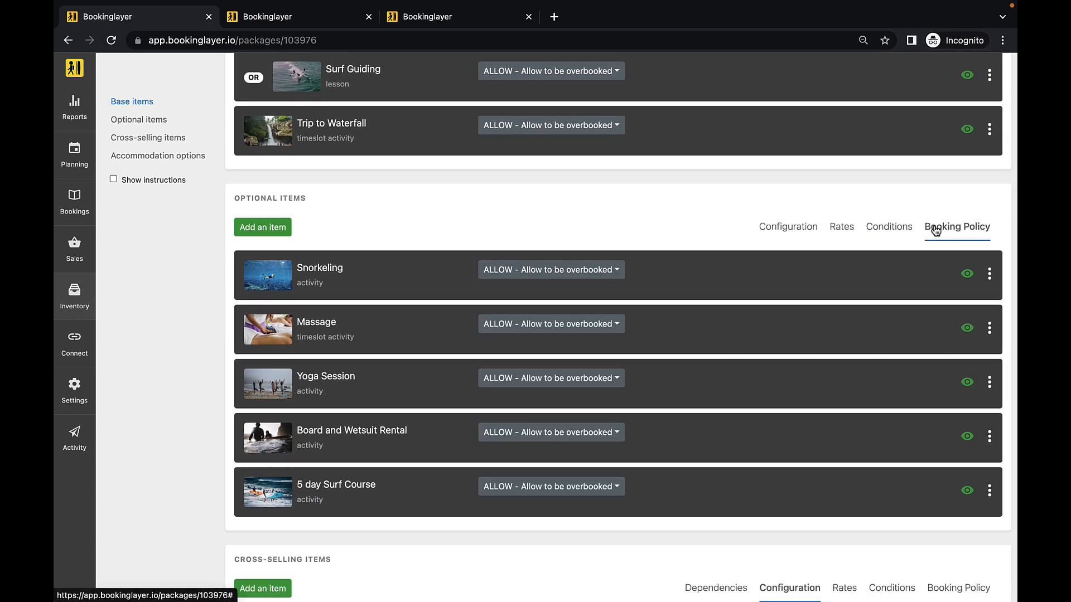
left_click(585, 269)
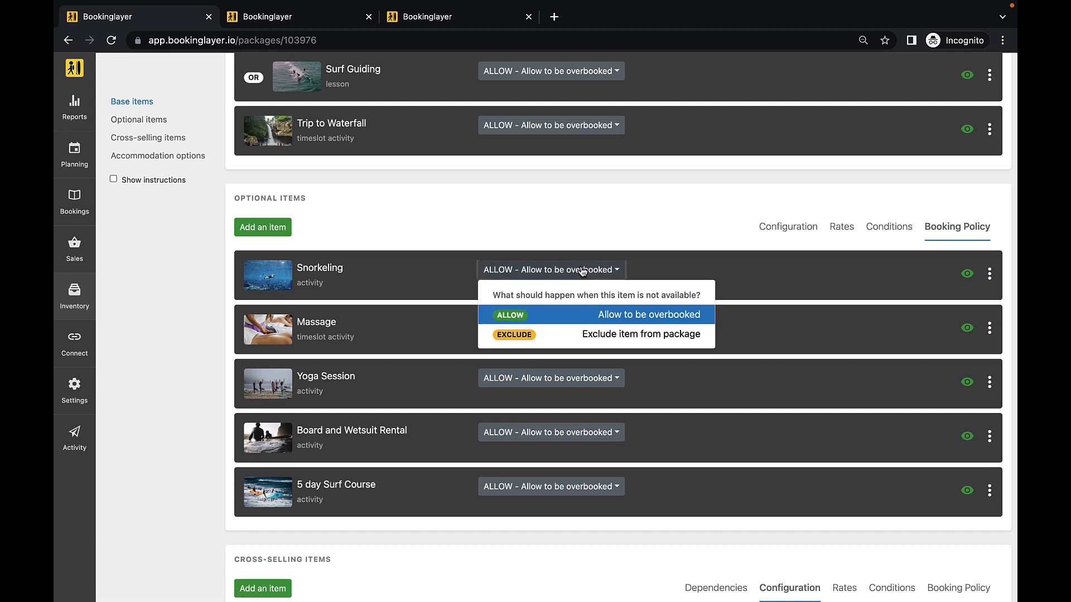
left_click(554, 334)
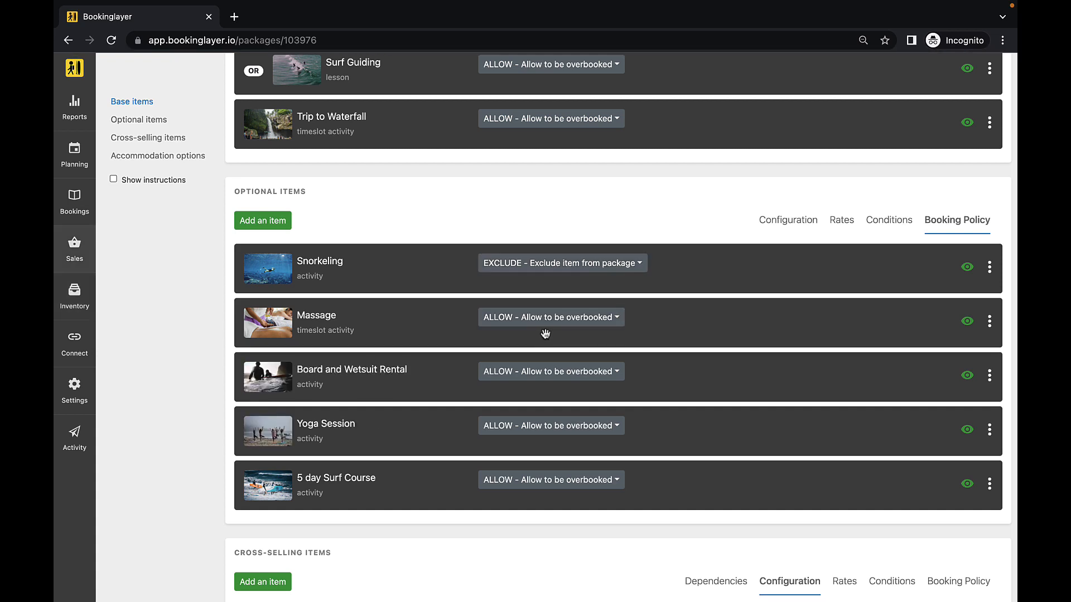
Step: Add a product widget for the Surf & stay package to the Booking Engine layout and make it Hidden (accessible with link)
left_click(74, 249)
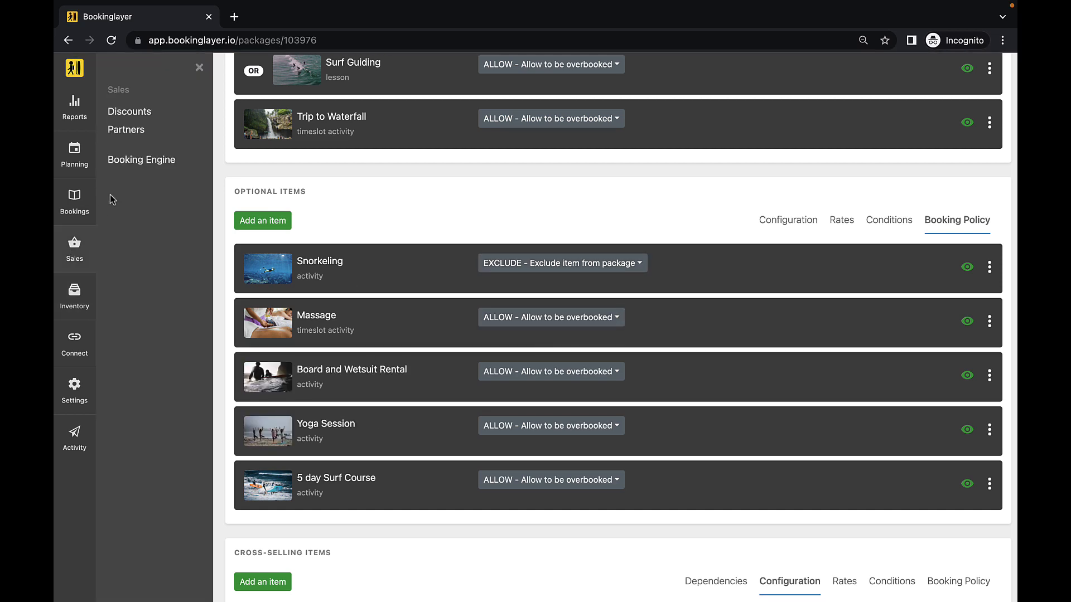
left_click(140, 161)
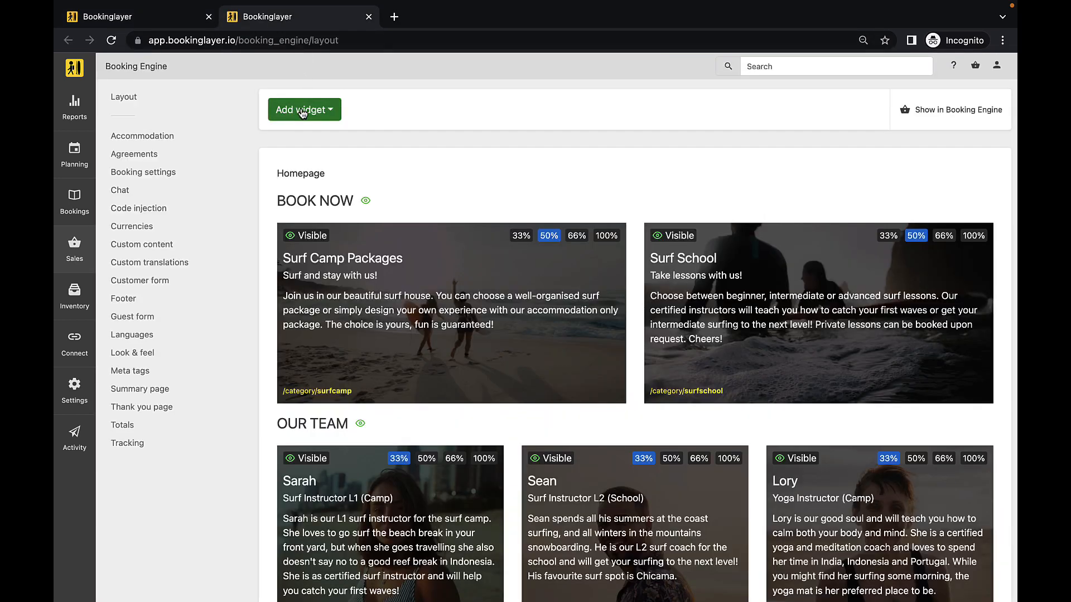
left_click(302, 111)
left_click(294, 157)
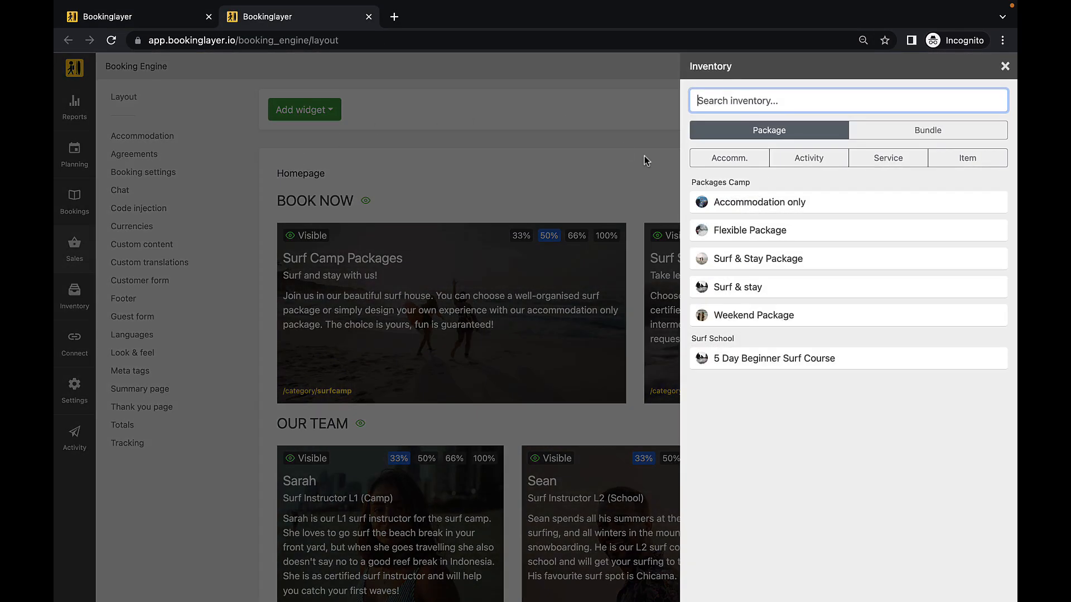
left_click(737, 287)
scroll(736, 285, "down", 1)
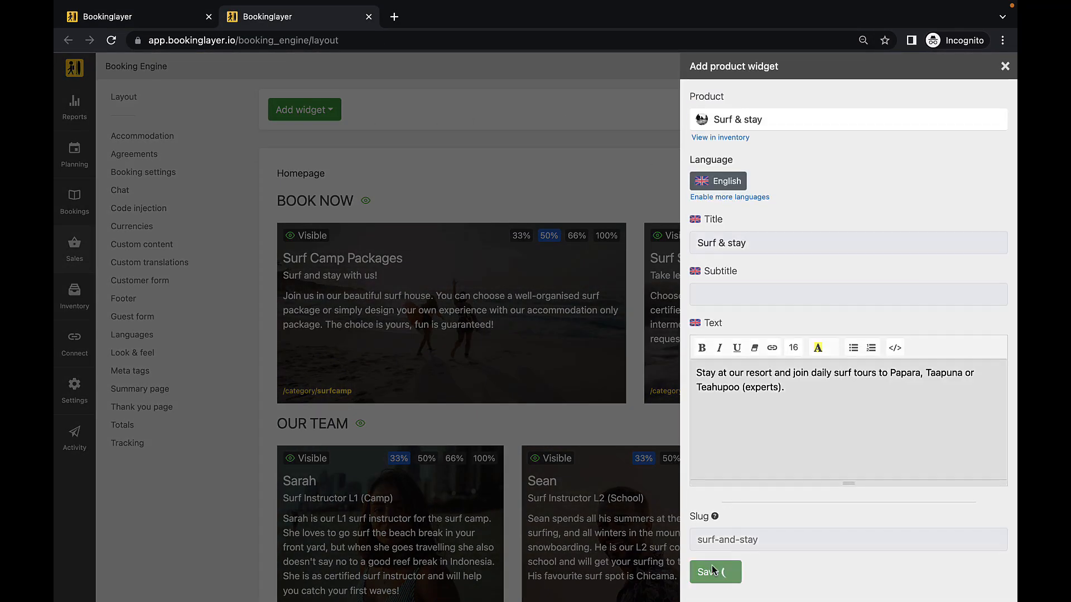
left_click(712, 569)
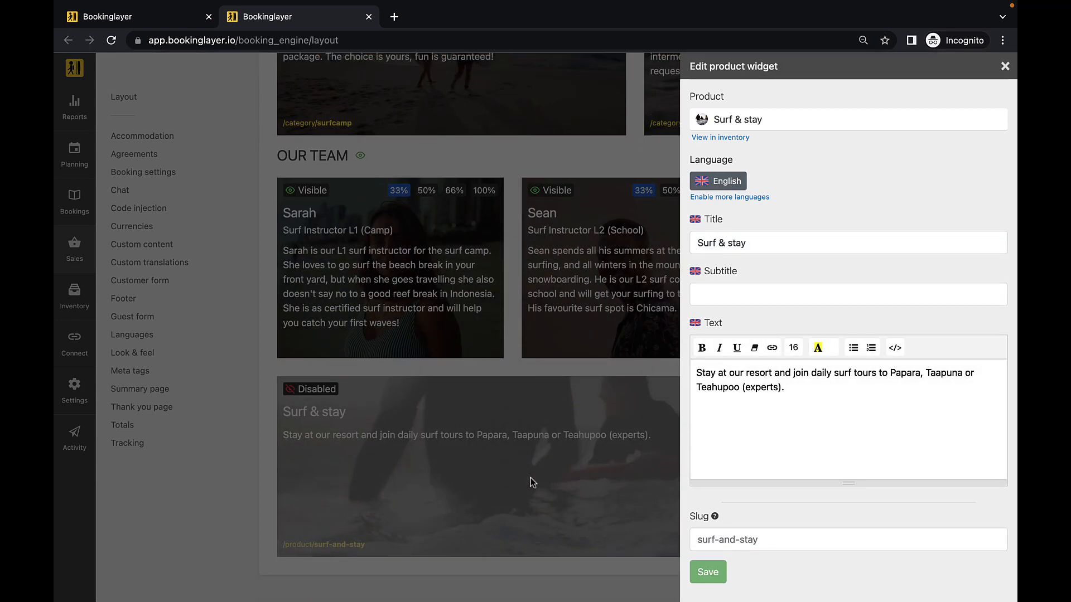
left_click(1005, 66)
left_click(314, 390)
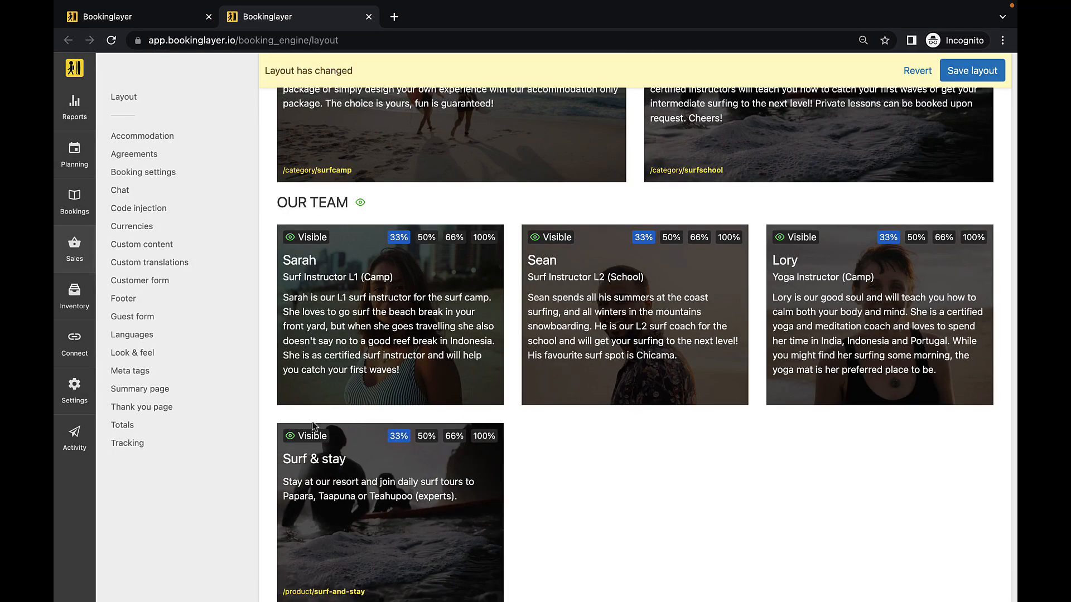
left_click(316, 436)
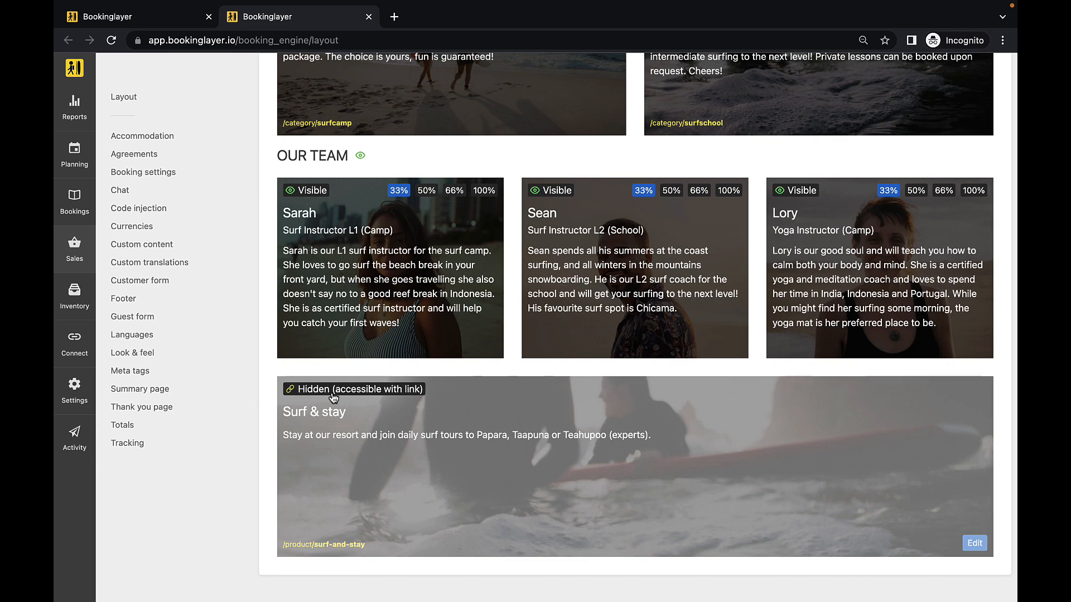
Step: Return to the Package Builder and open the Surf & stay package's page in the Booking Engine
left_click(148, 17)
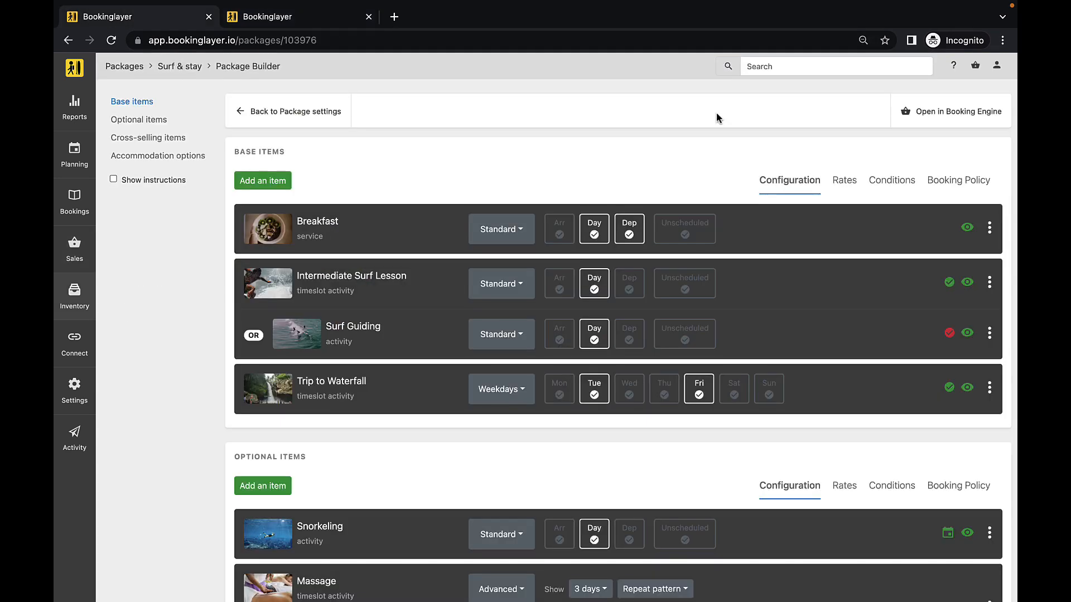
left_click(915, 113)
left_click(547, 161)
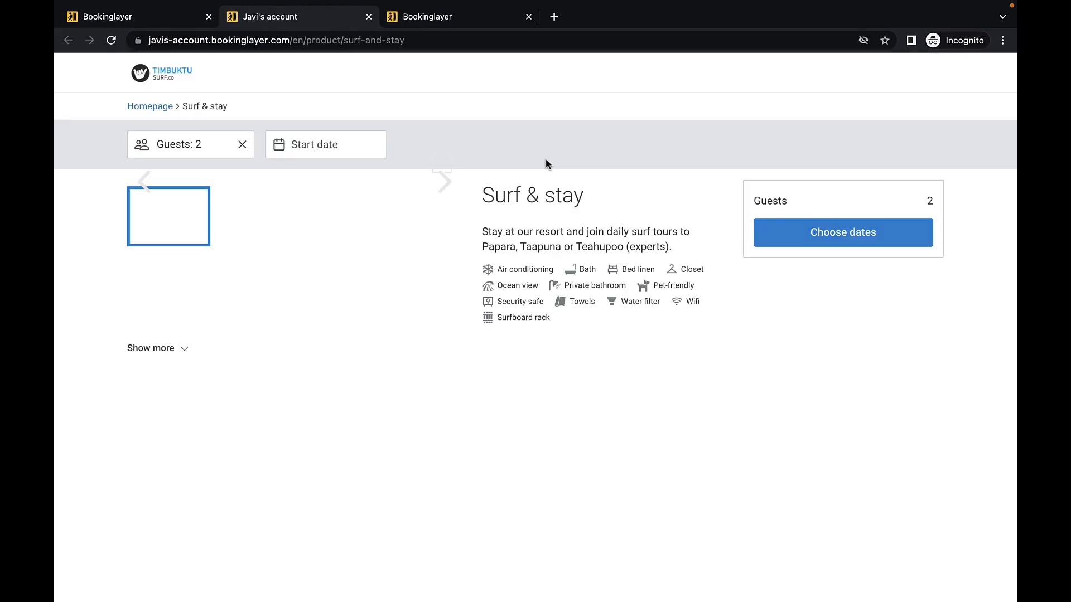